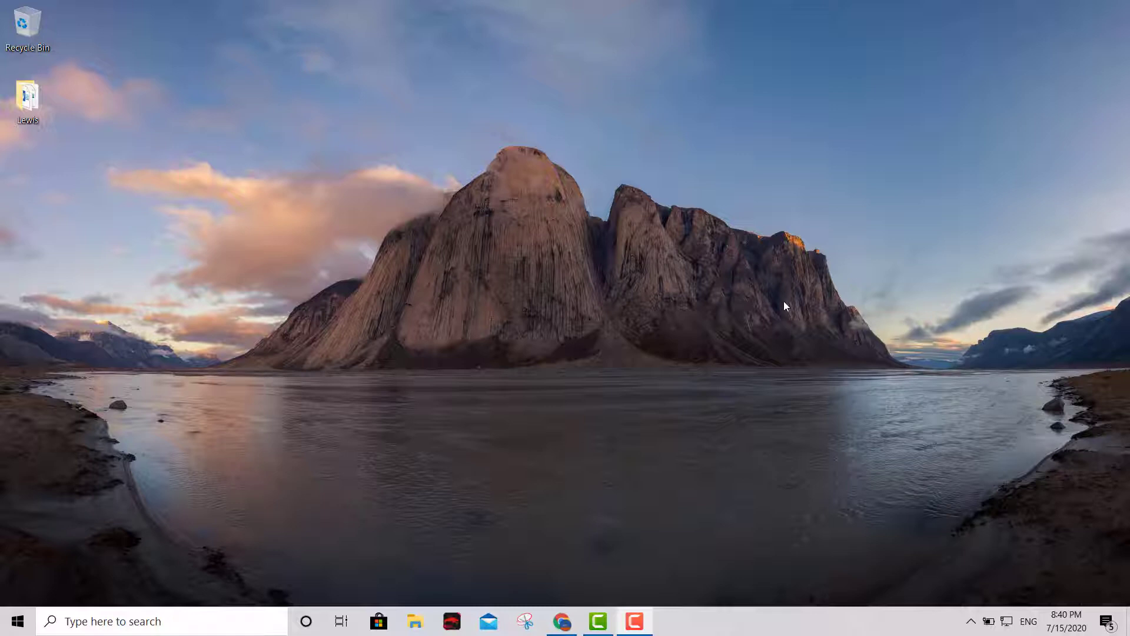
Step: Download the Anvi Folder Locker Free installer (aflsetup (1).exe, 14.0 MB) from FileHippo in Chrome
click(563, 621)
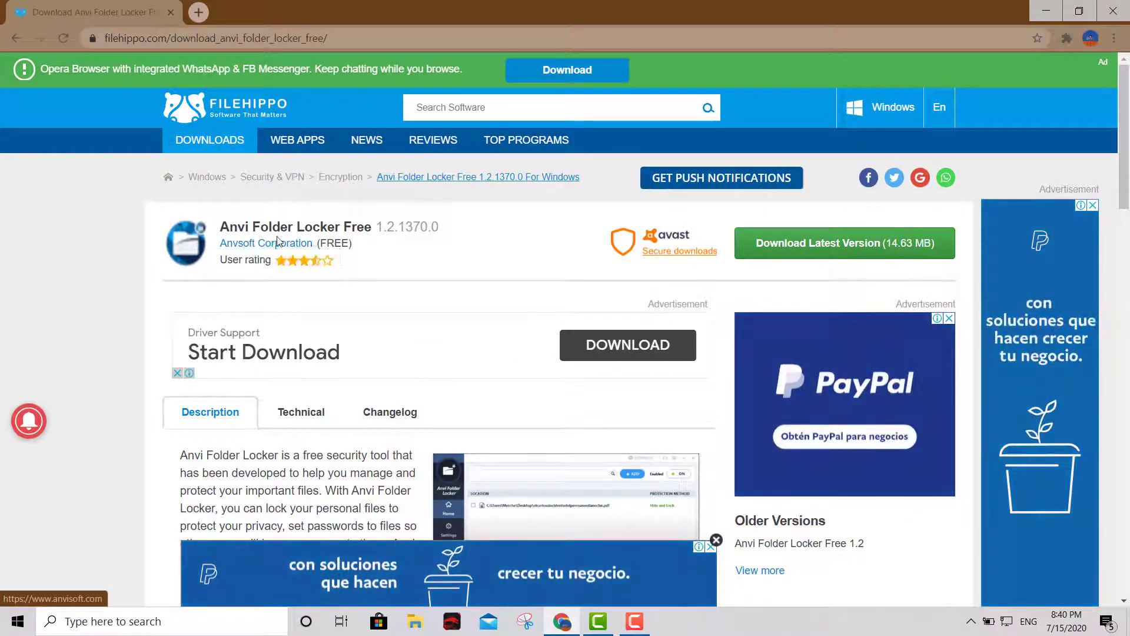
click(947, 246)
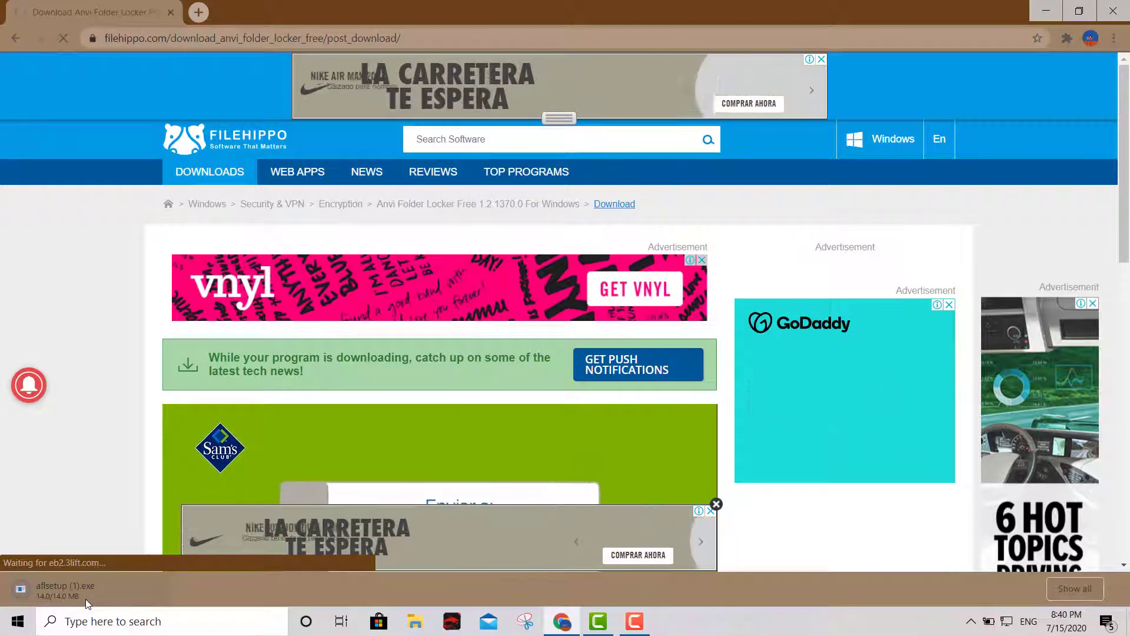
Step: Run aflsetup.exe, install Anvi Folder Locker through the wizard accepting the Explorer restart, and close the changelog
click(87, 590)
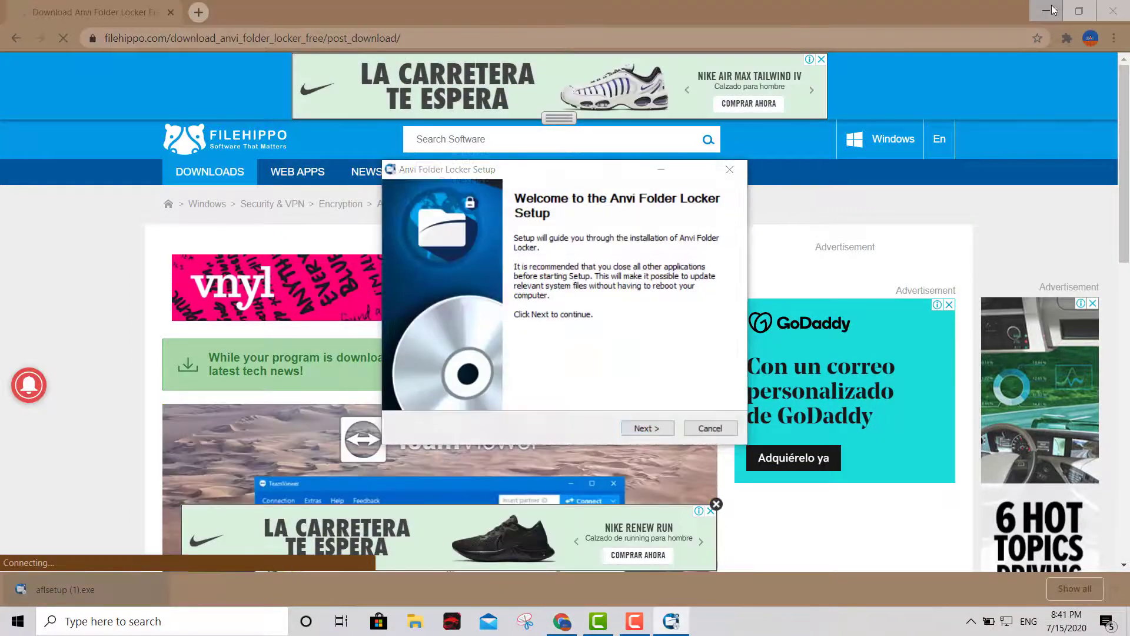
click(1046, 11)
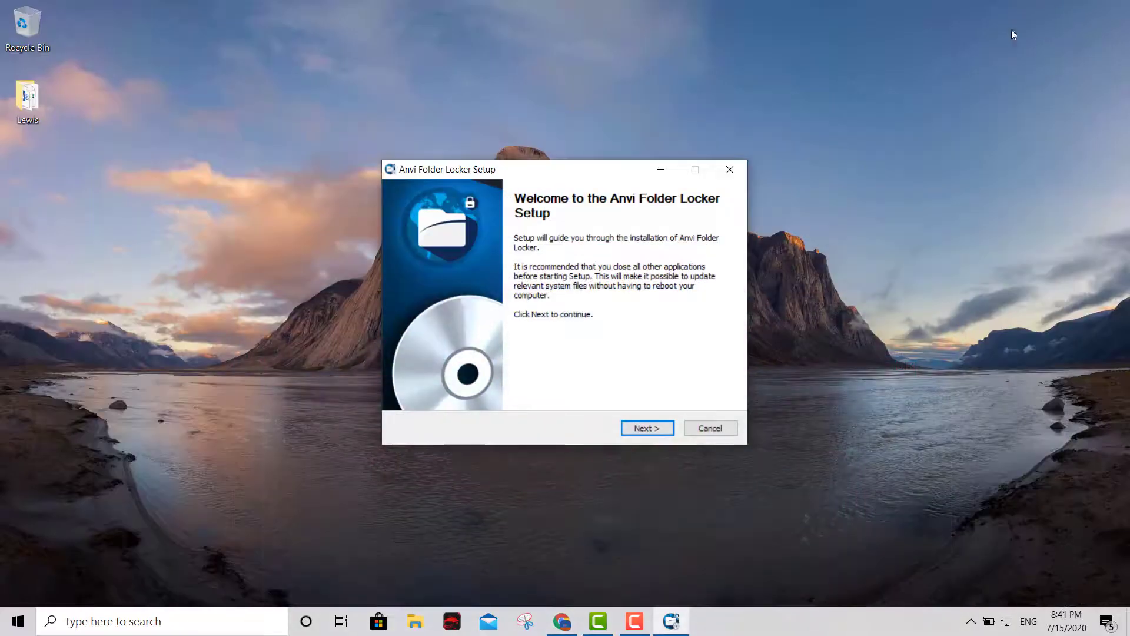
click(655, 432)
click(655, 431)
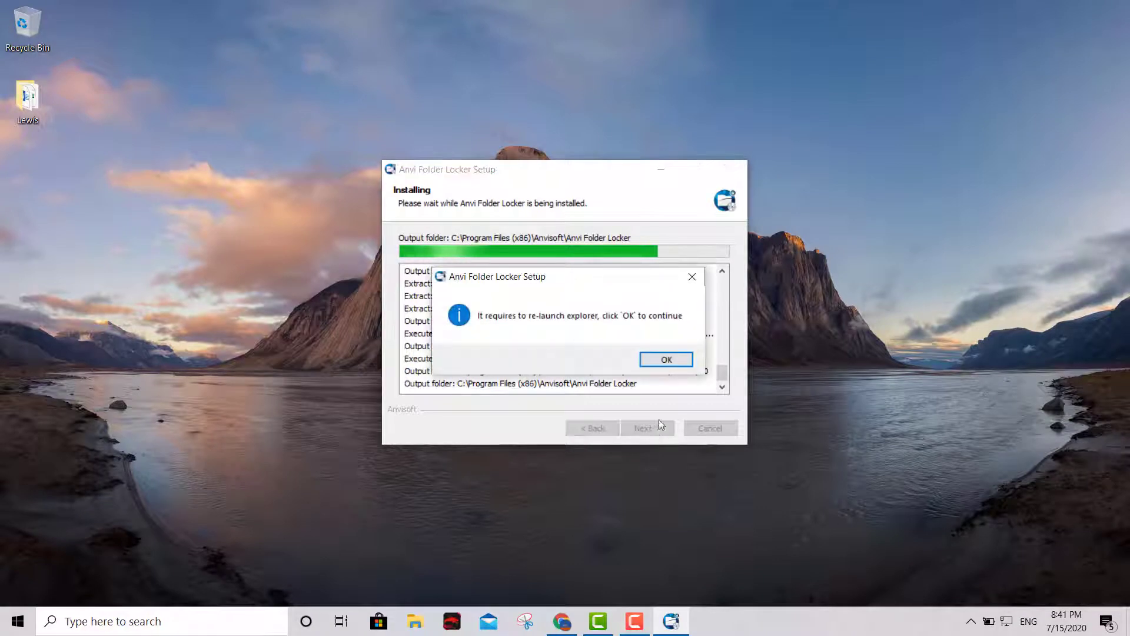
click(666, 359)
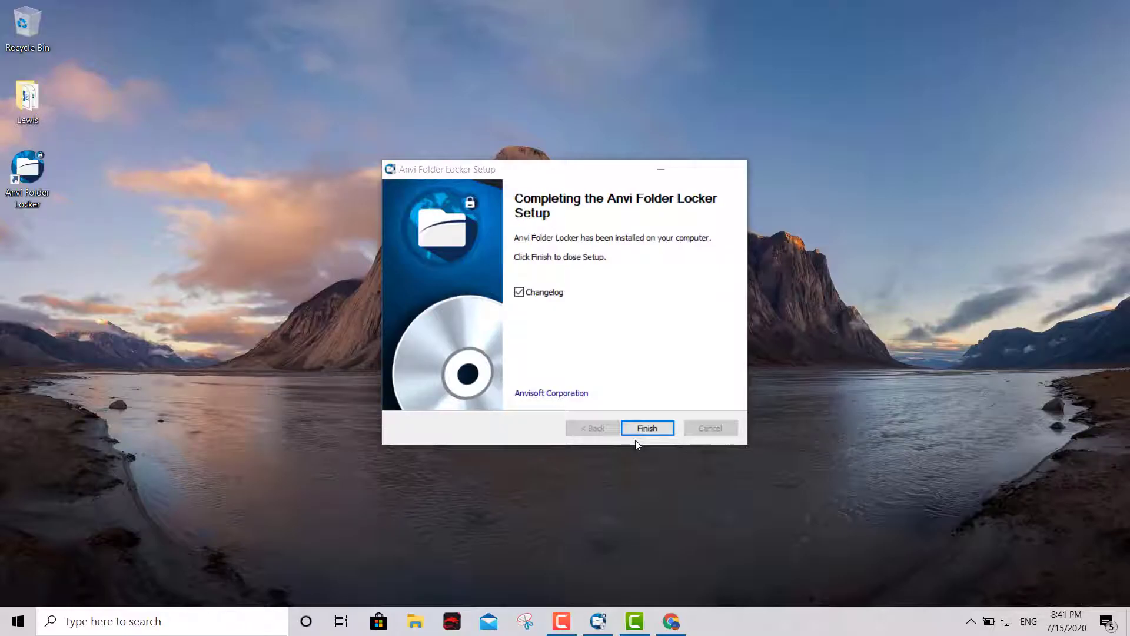
click(647, 429)
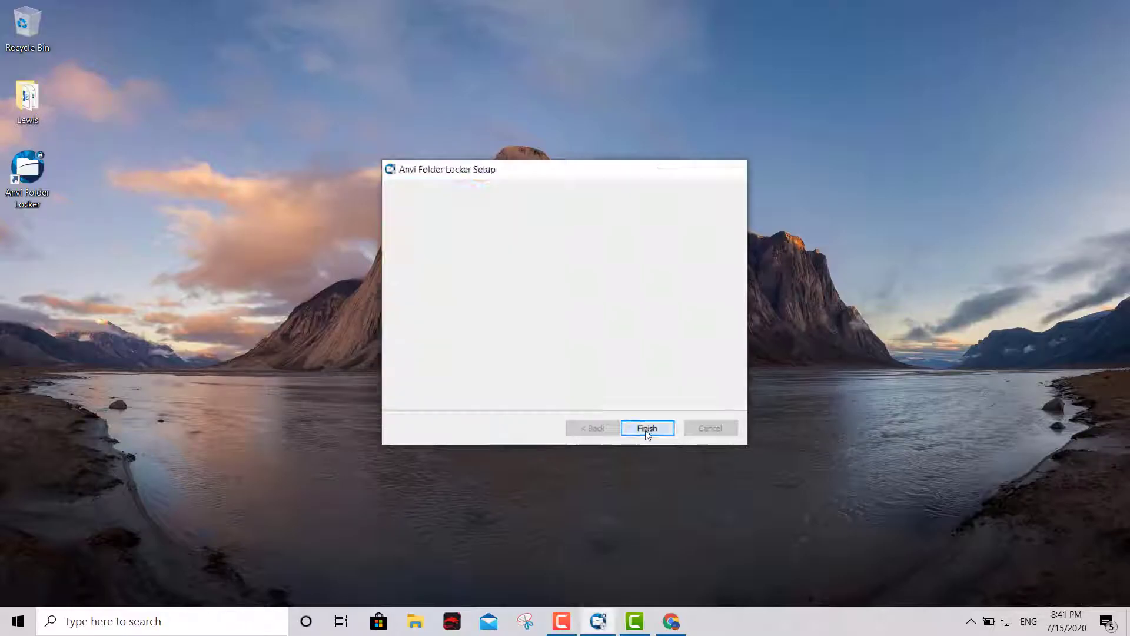
click(999, 272)
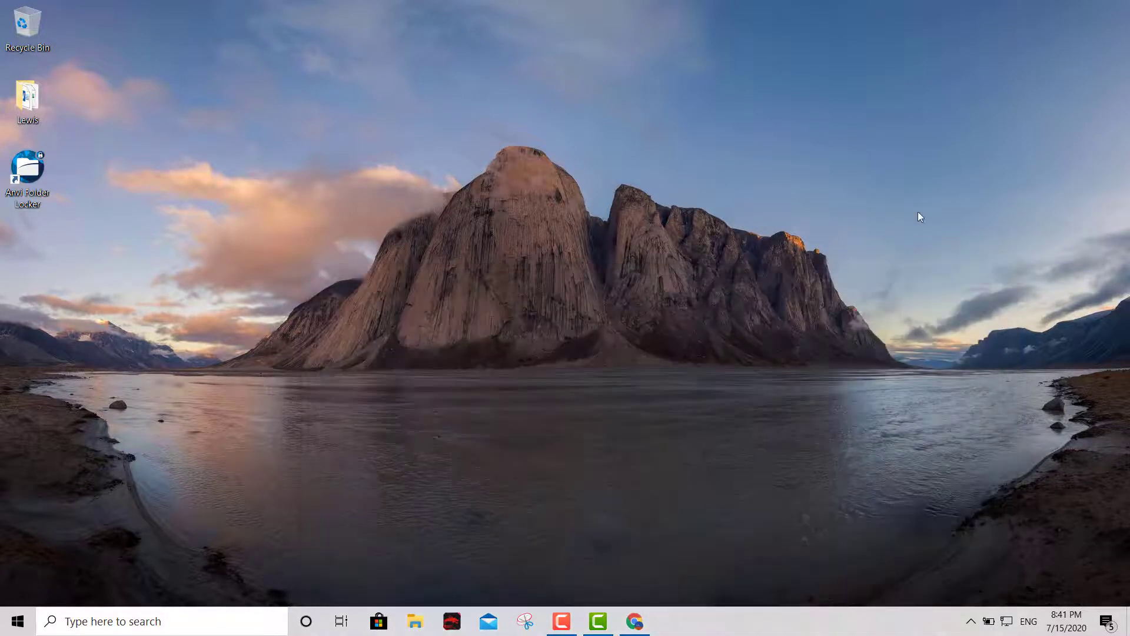
Step: Launch Anvi Folder Locker, enter and confirm a master password, add a recovery e-mail address, and save
double_click(28, 168)
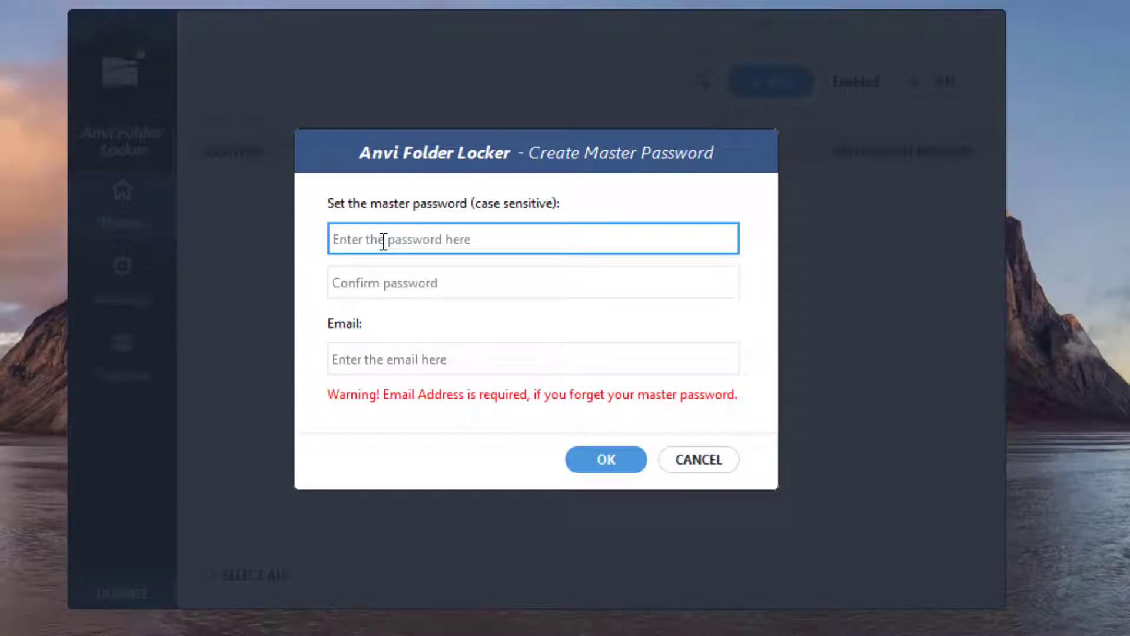
text(**********)
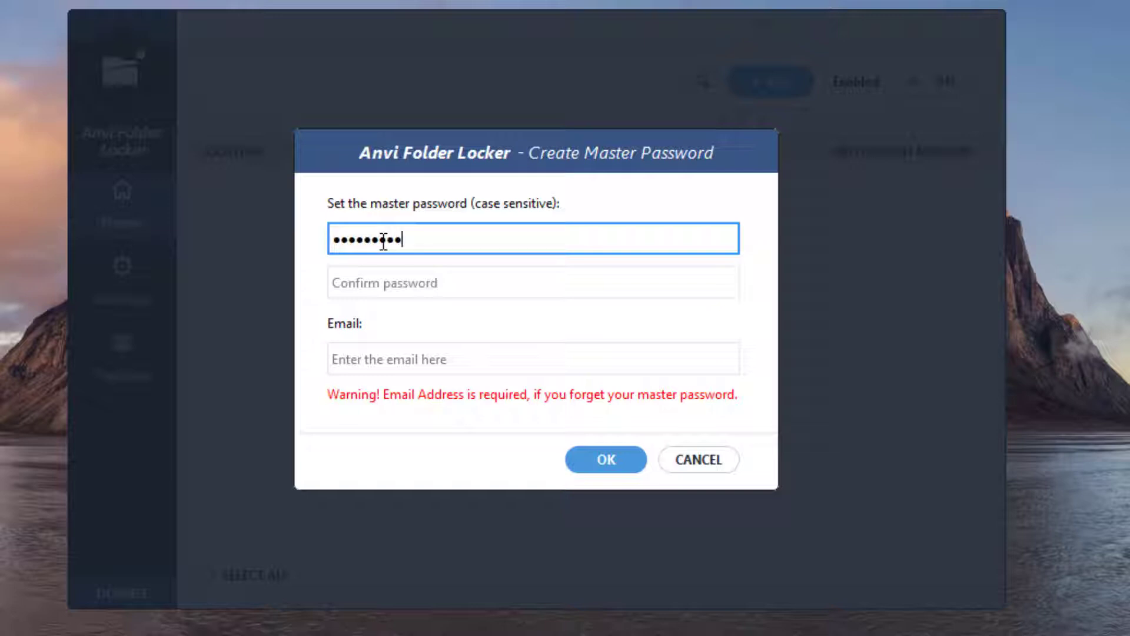
key(Tab)
text(**********)
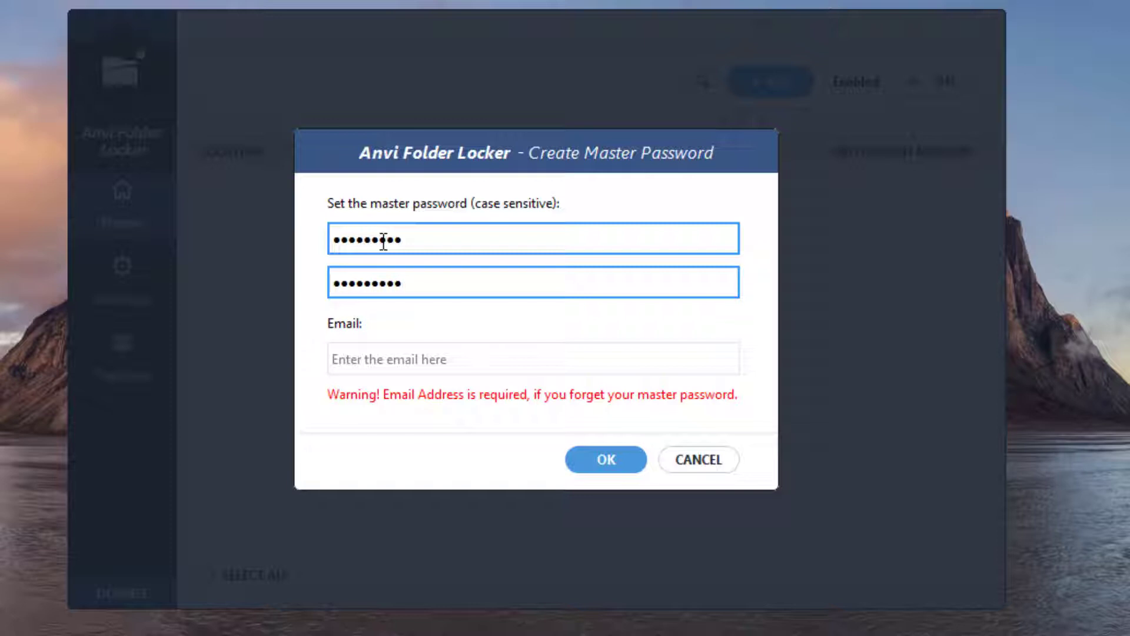
key(BackSpace)
key(BackSpace)
key(BackSpace)
key(BackSpace)
key(BackSpace)
key(BackSpace)
key(BackSpace)
key(BackSpace)
key(BackSpace)
text(*********)
key(Tab)
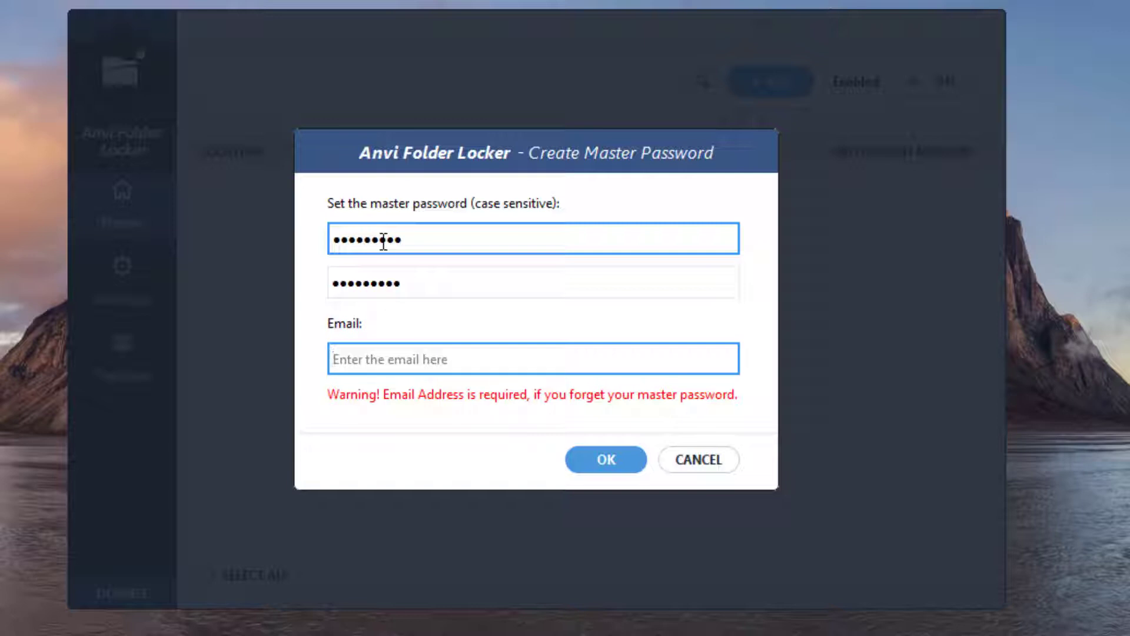
text(co)
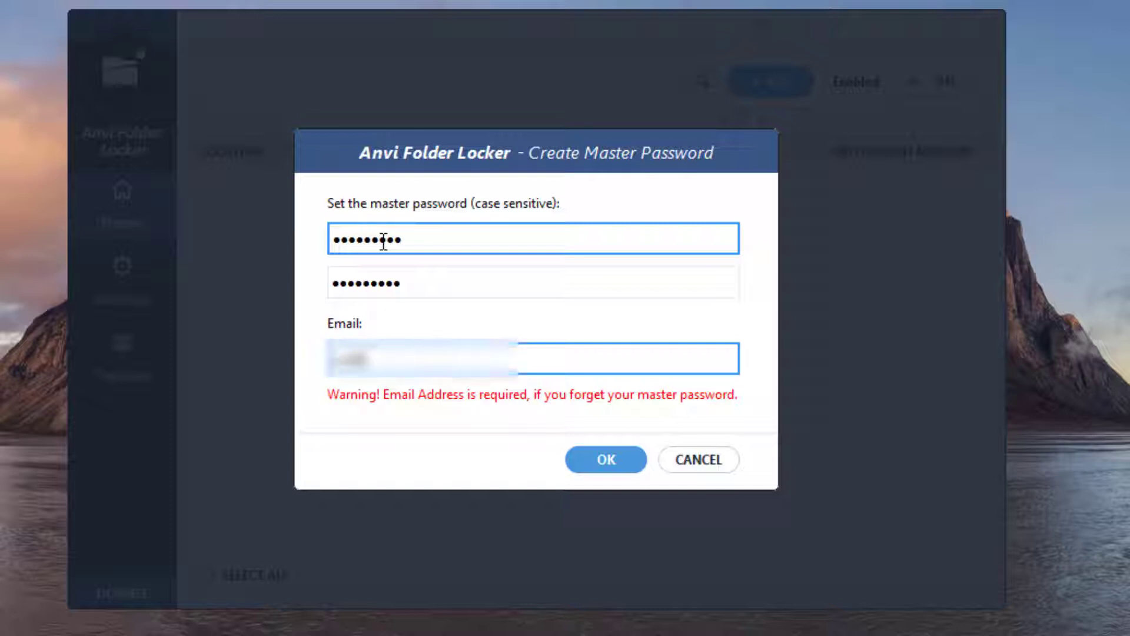
text(@)
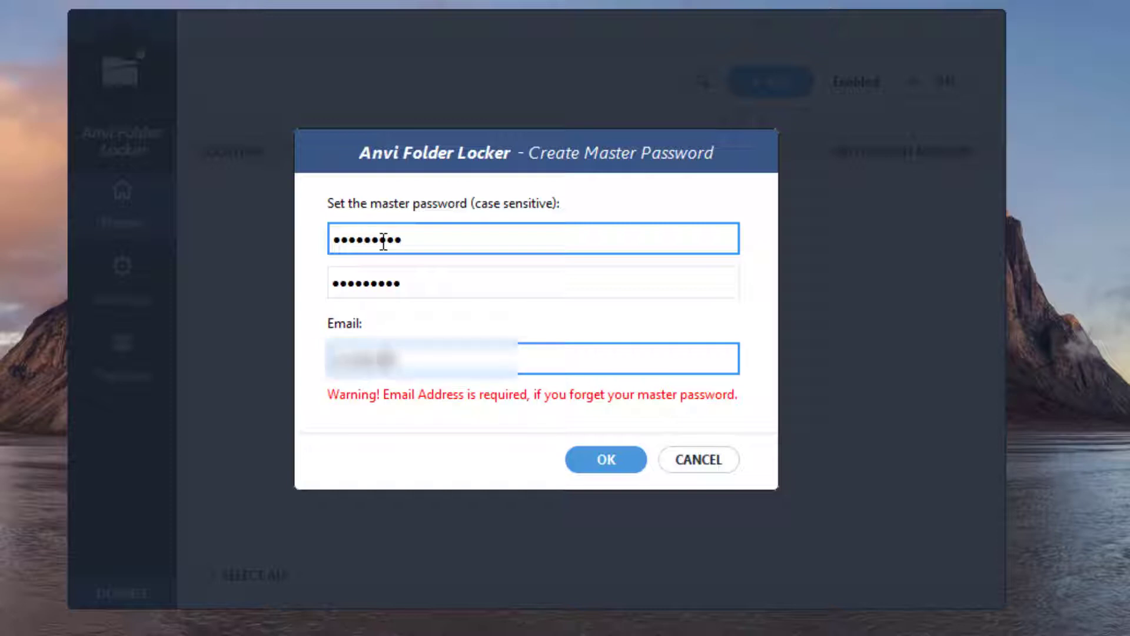
text(gmail.com)
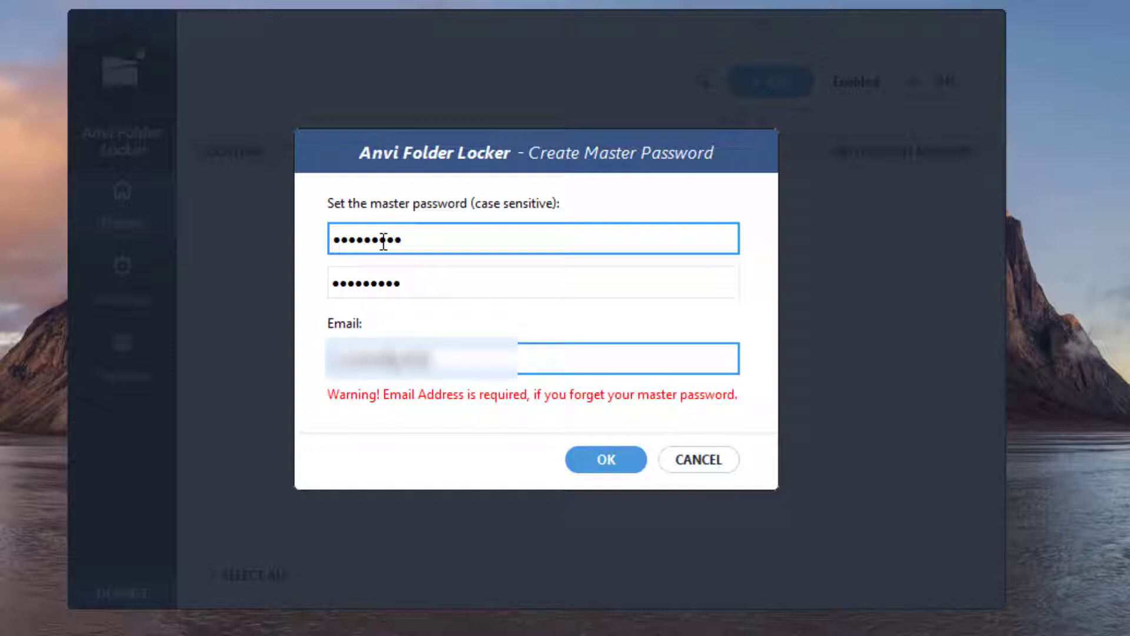
click(606, 460)
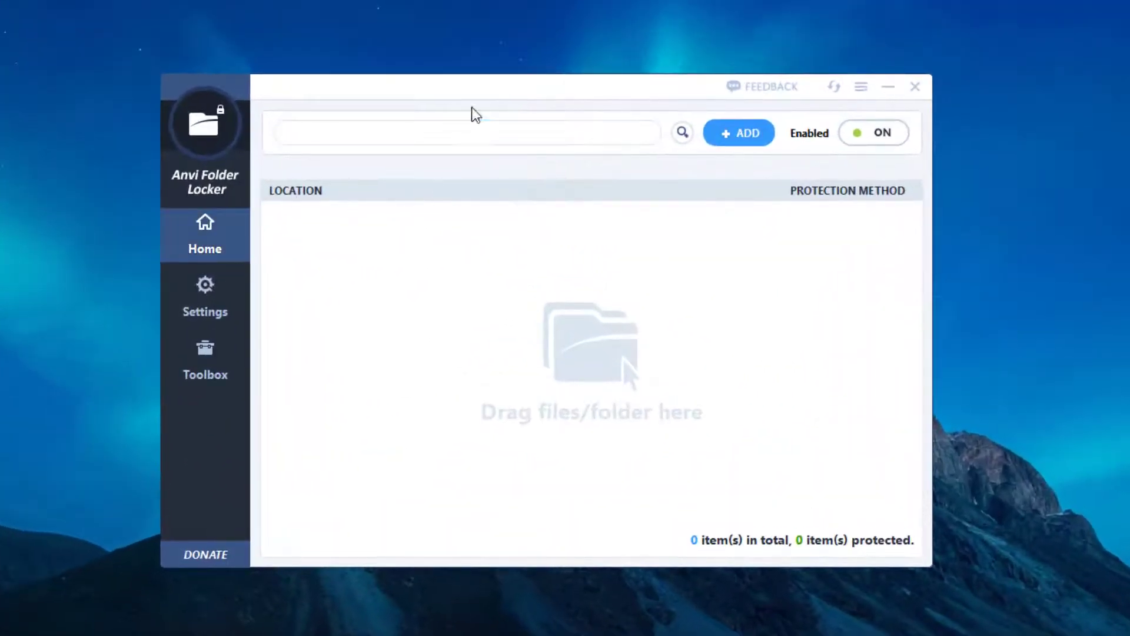
drag(497, 86, 570, 88)
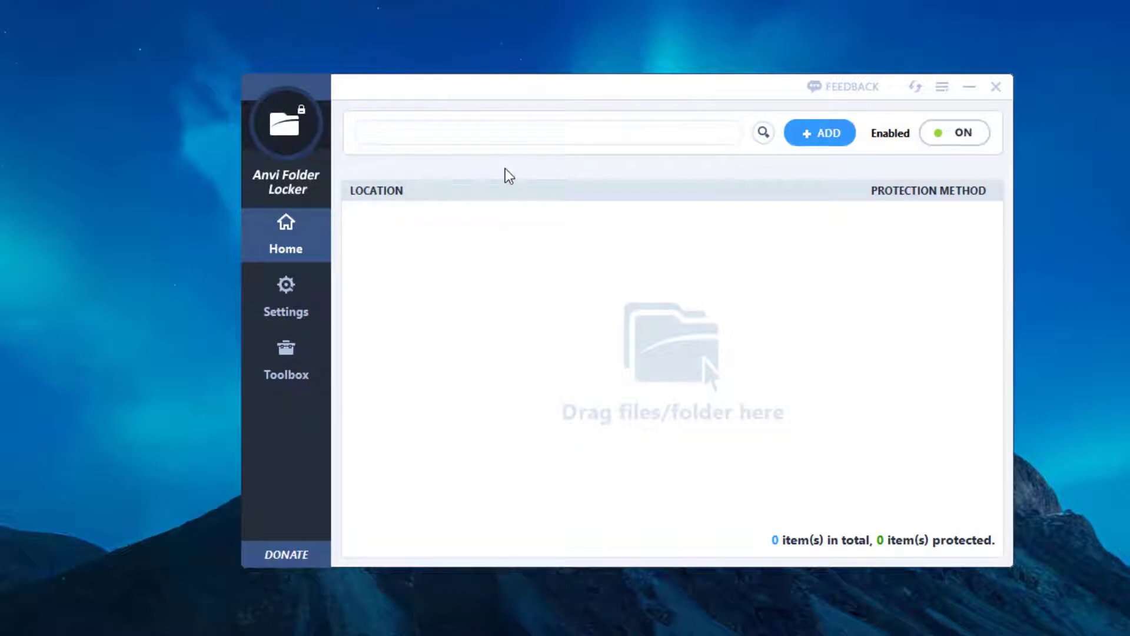
click(500, 141)
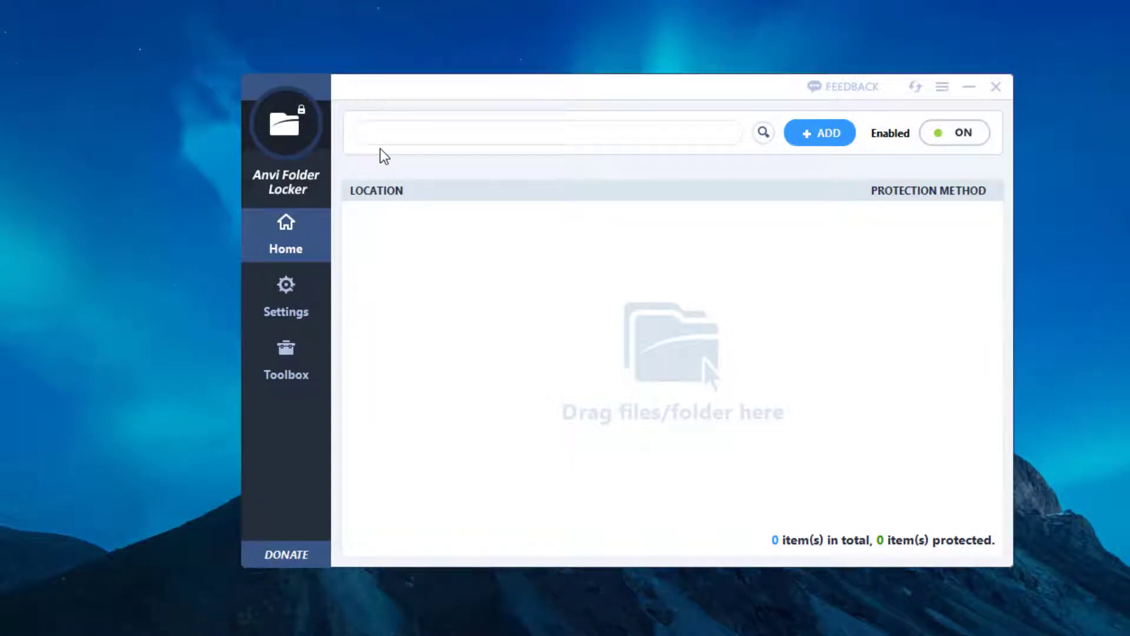
drag(515, 88, 425, 75)
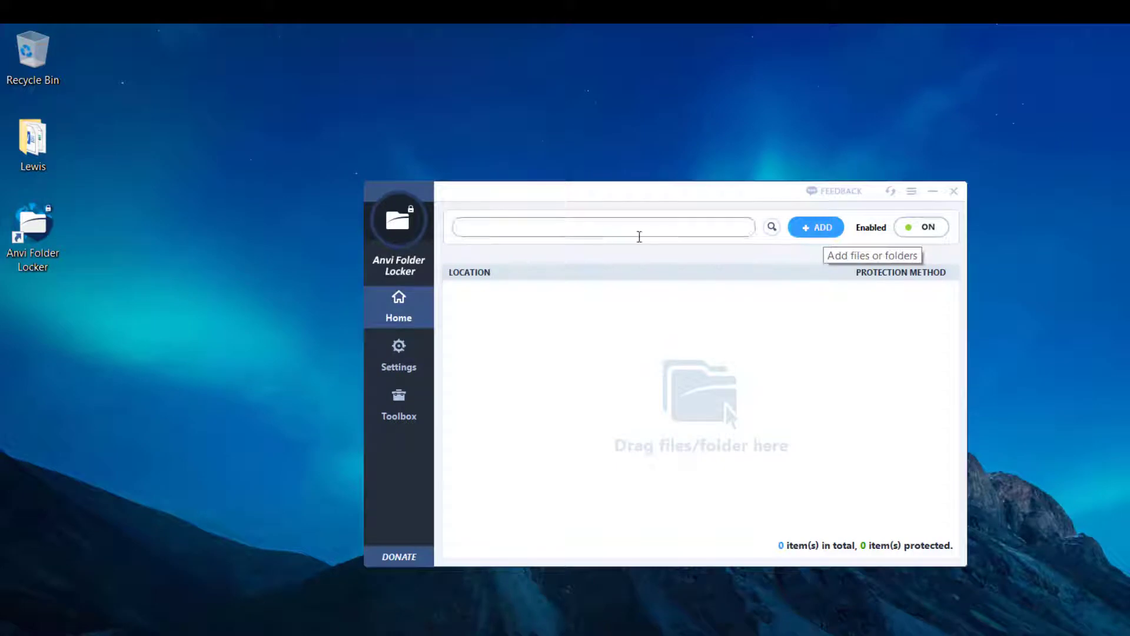
Step: Create a new desktop folder named Test 1 and move it under the Anvi Folder Locker icon
right_click(53, 328)
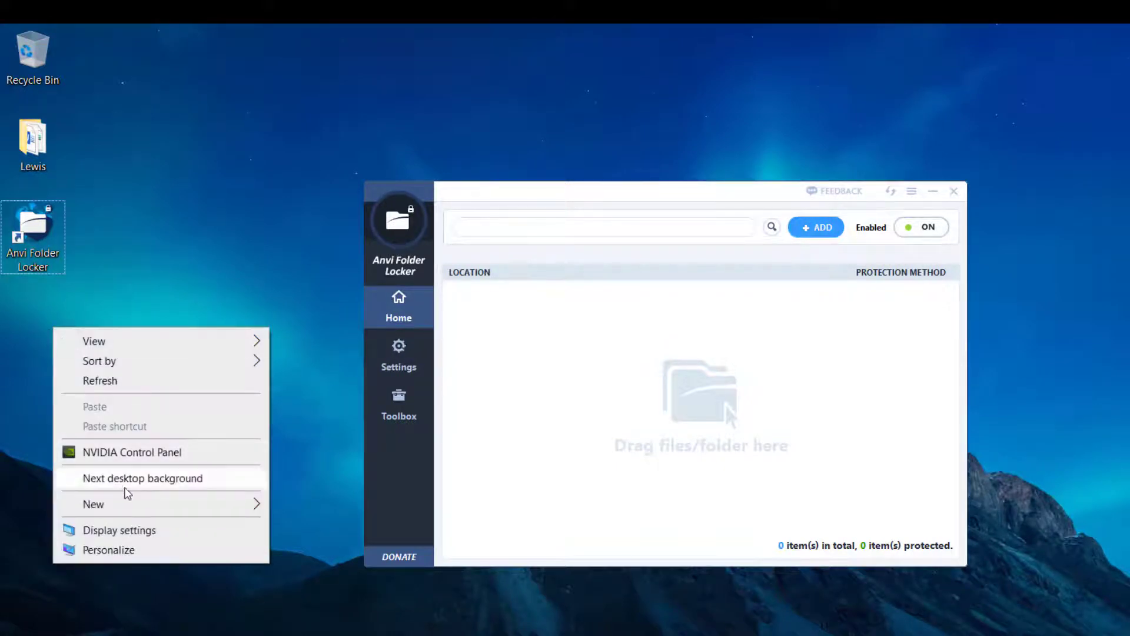
mouse_move(151, 507)
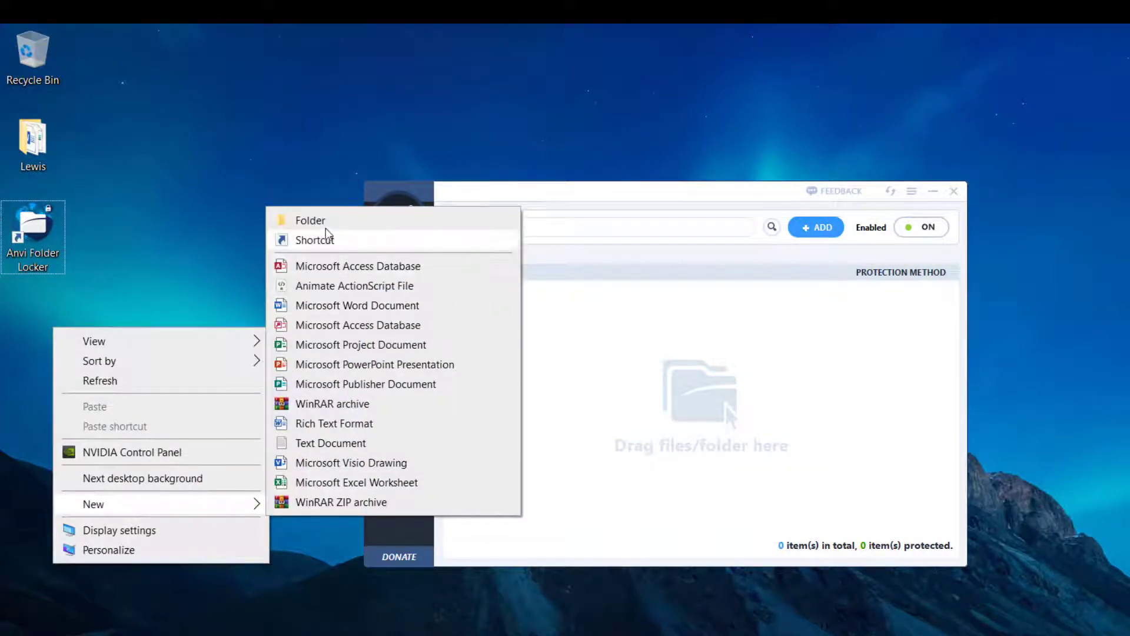
click(328, 222)
key(BackSpace)
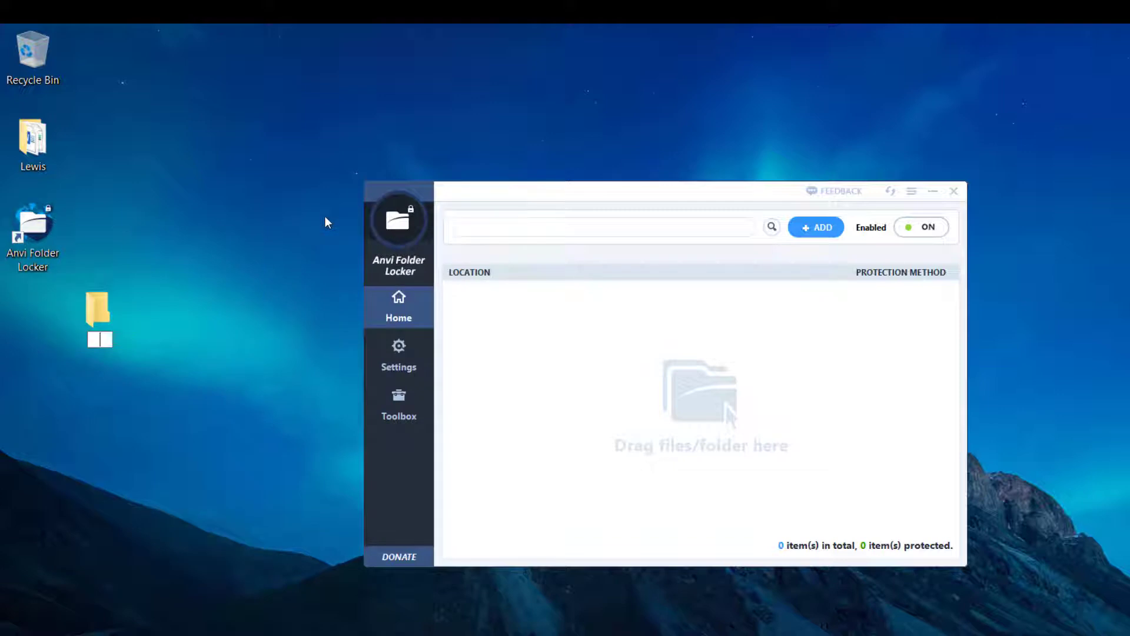
text(Test 1)
key(Return)
drag(113, 335, 44, 334)
Step: Create a second desktop folder named Test 2 and place it directly under Test 1
right_click(36, 465)
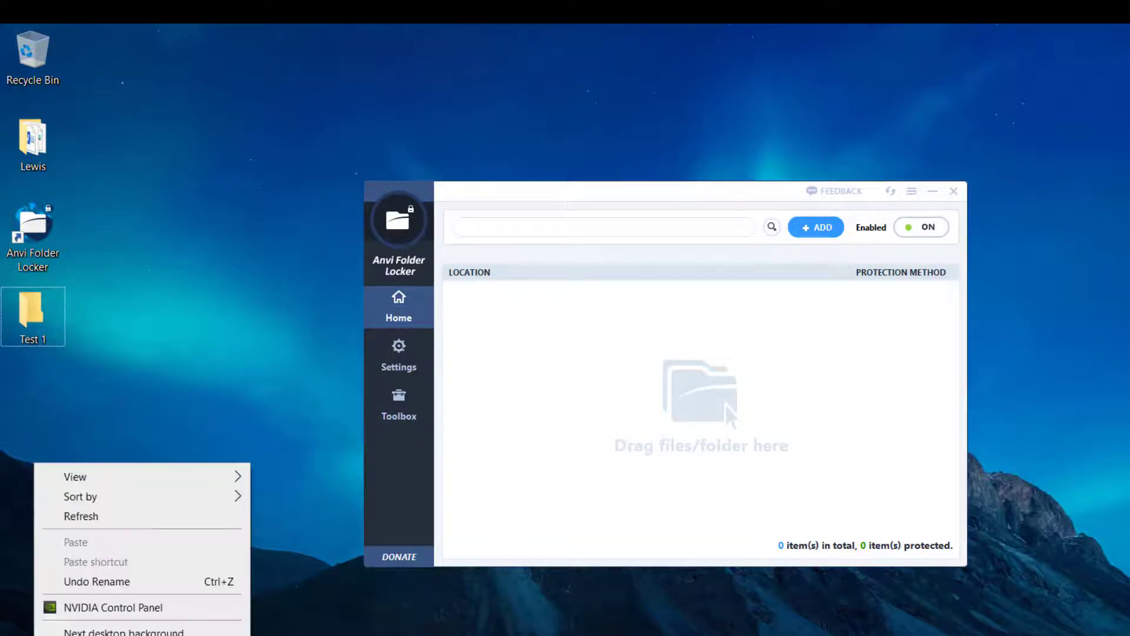
mouse_move(88, 634)
click(360, 375)
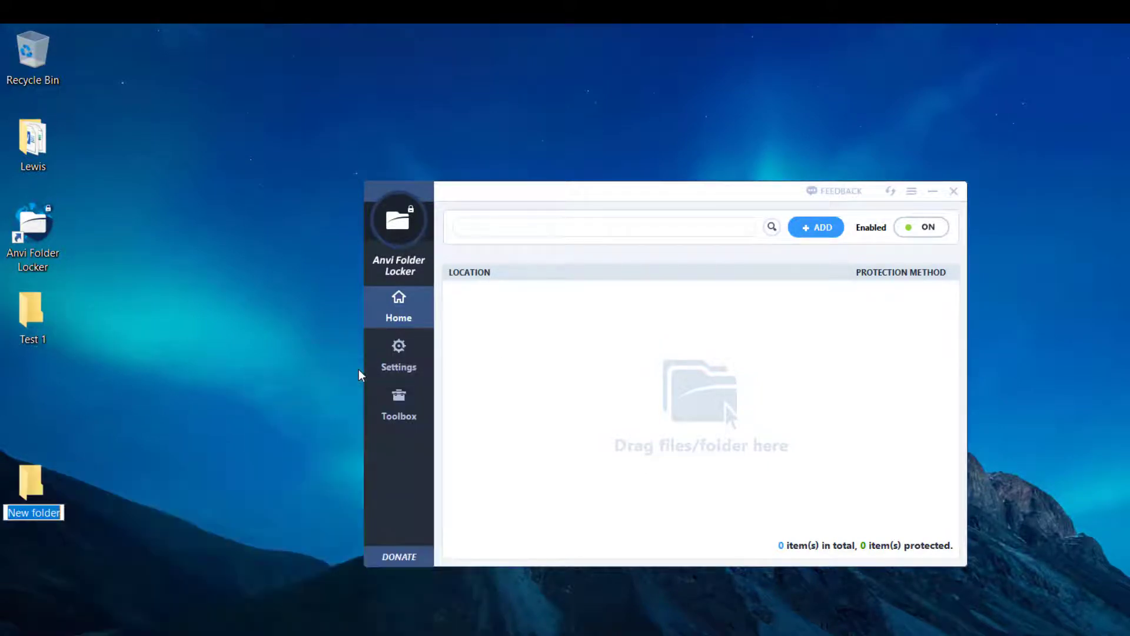
key(BackSpace)
text(Test 2)
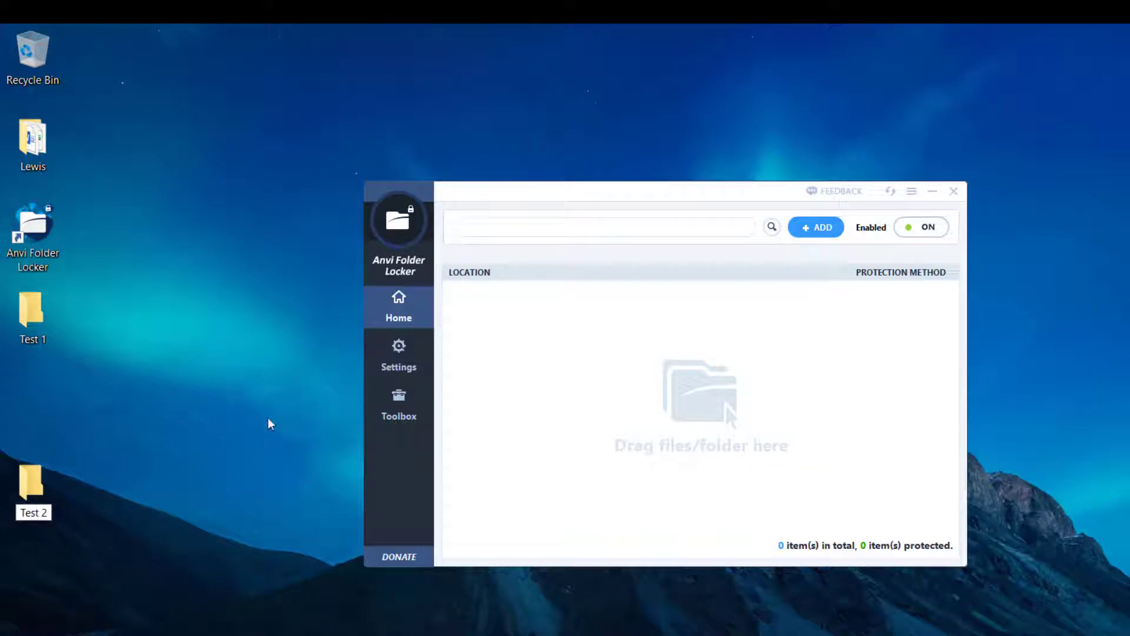
key(Return)
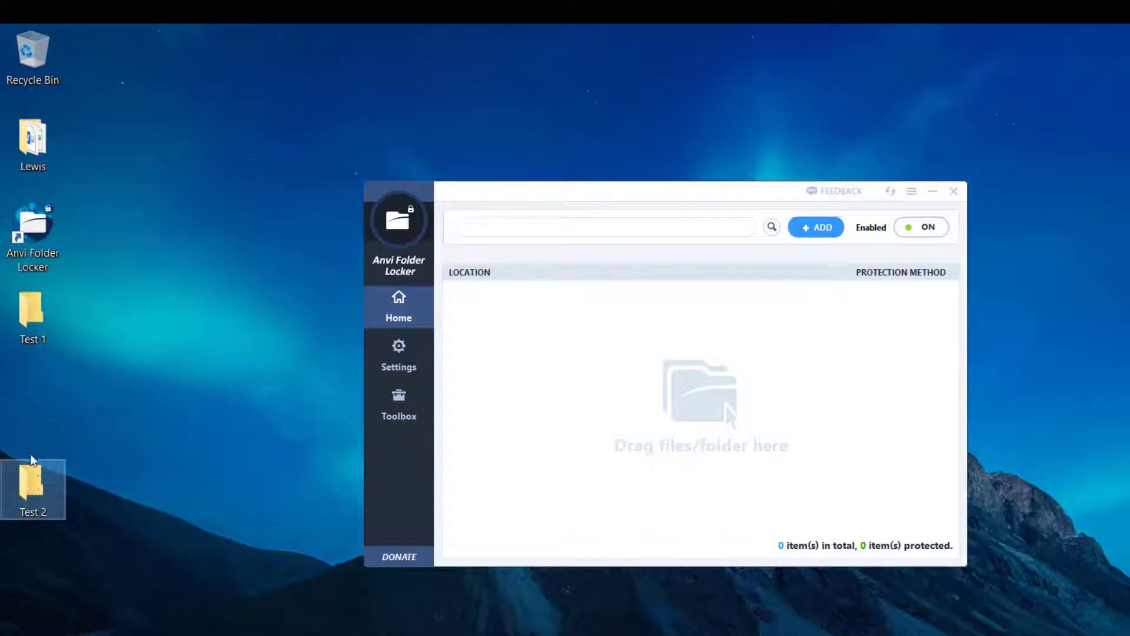
drag(35, 486, 34, 403)
click(817, 228)
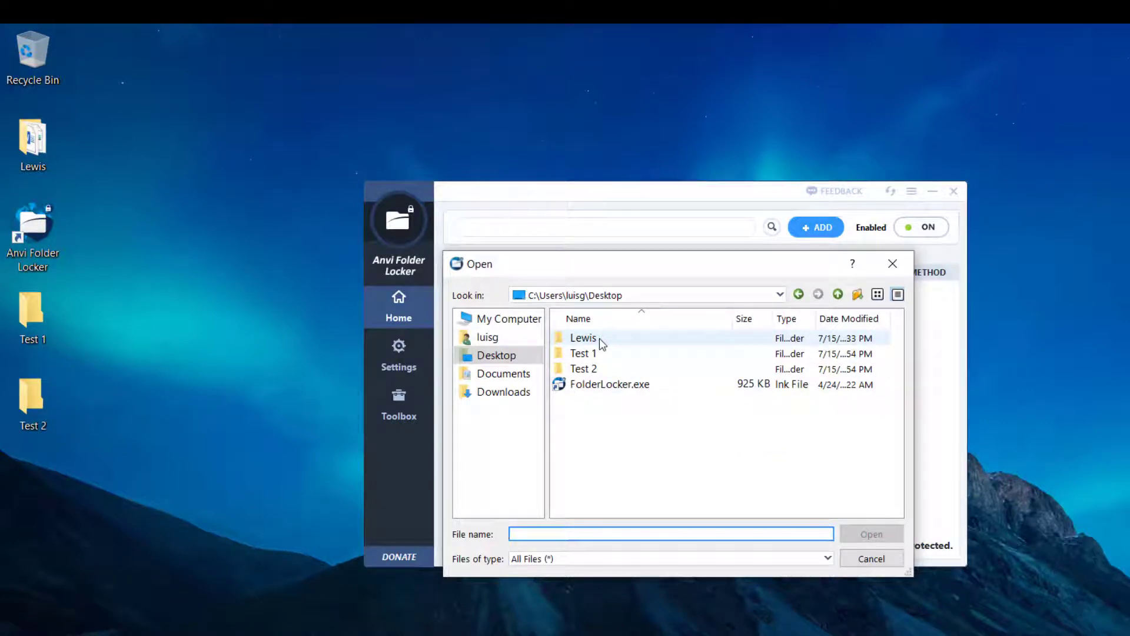
Step: Select the Lewis, Test 1 and Test 2 desktop folders and add them for Hide and Lock protection
click(599, 338)
click(599, 350)
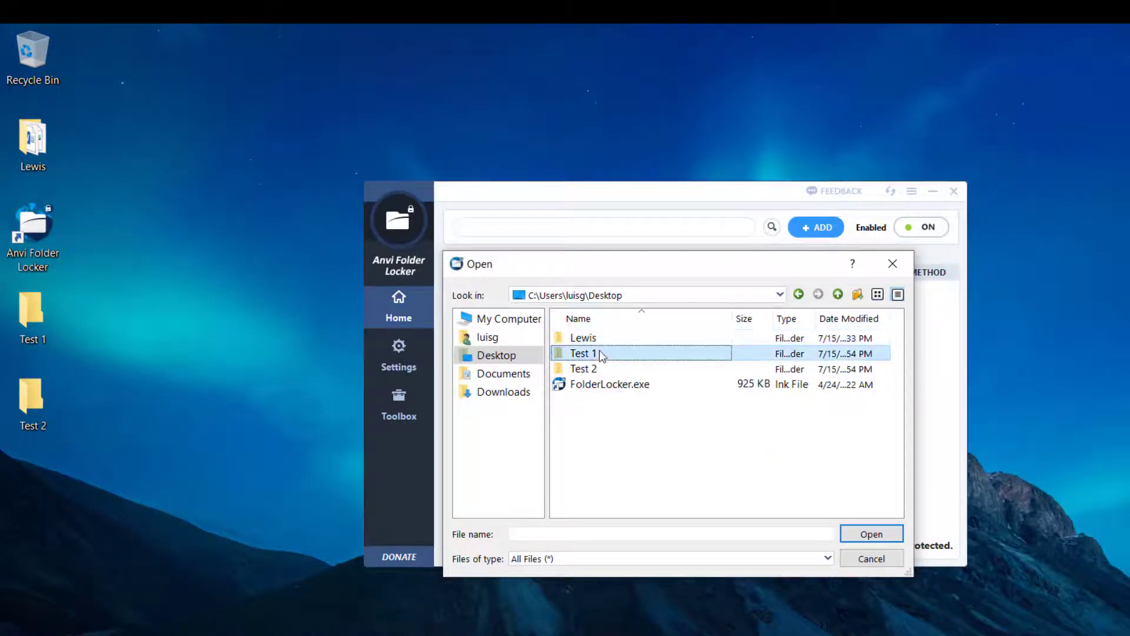
drag(599, 340, 596, 371)
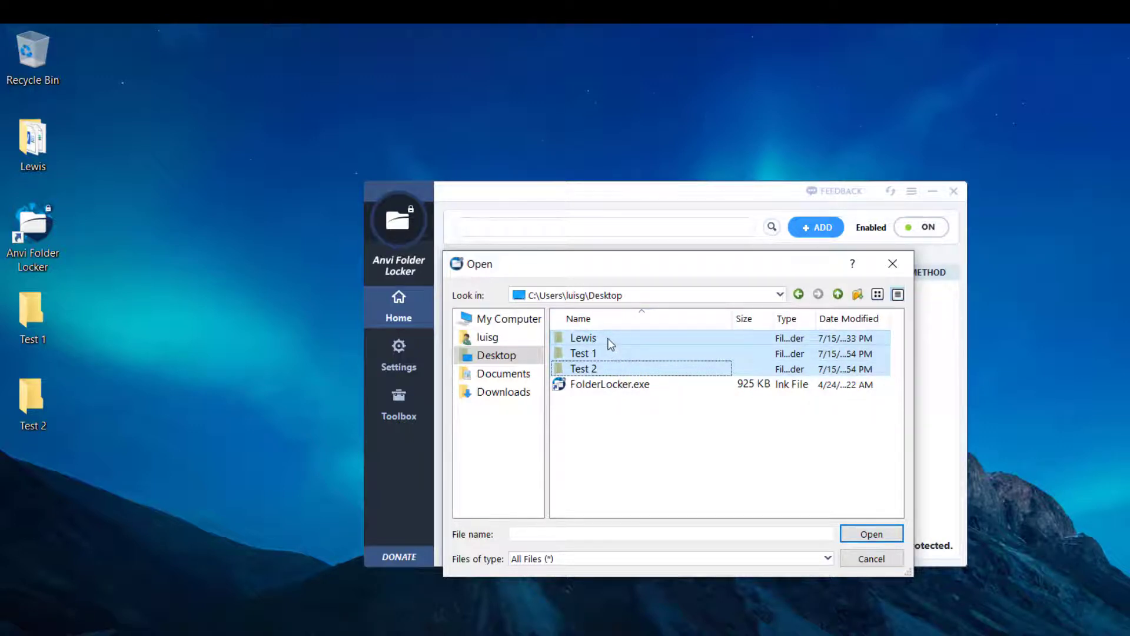
click(864, 535)
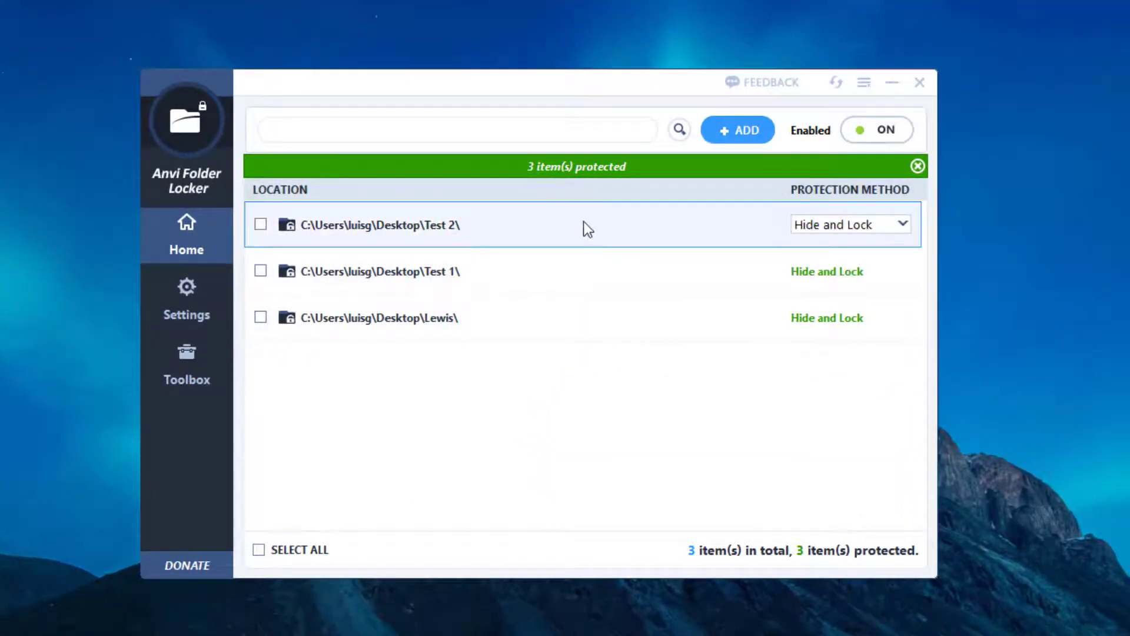
Step: Change Test 1's protection method from Hide and Lock to Lock
click(456, 241)
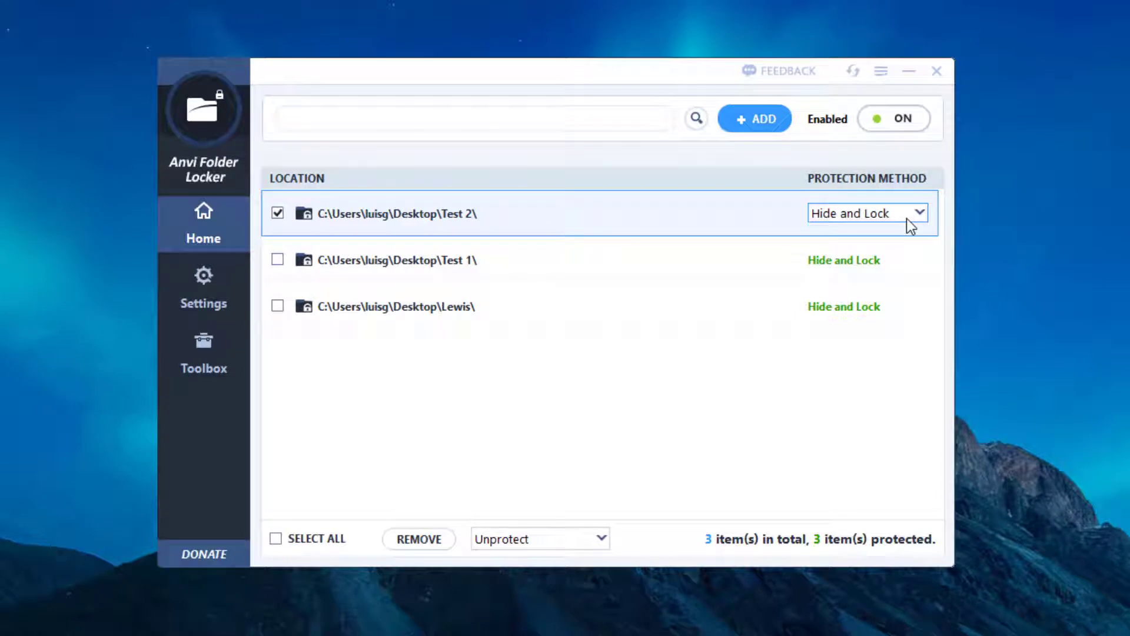
click(456, 266)
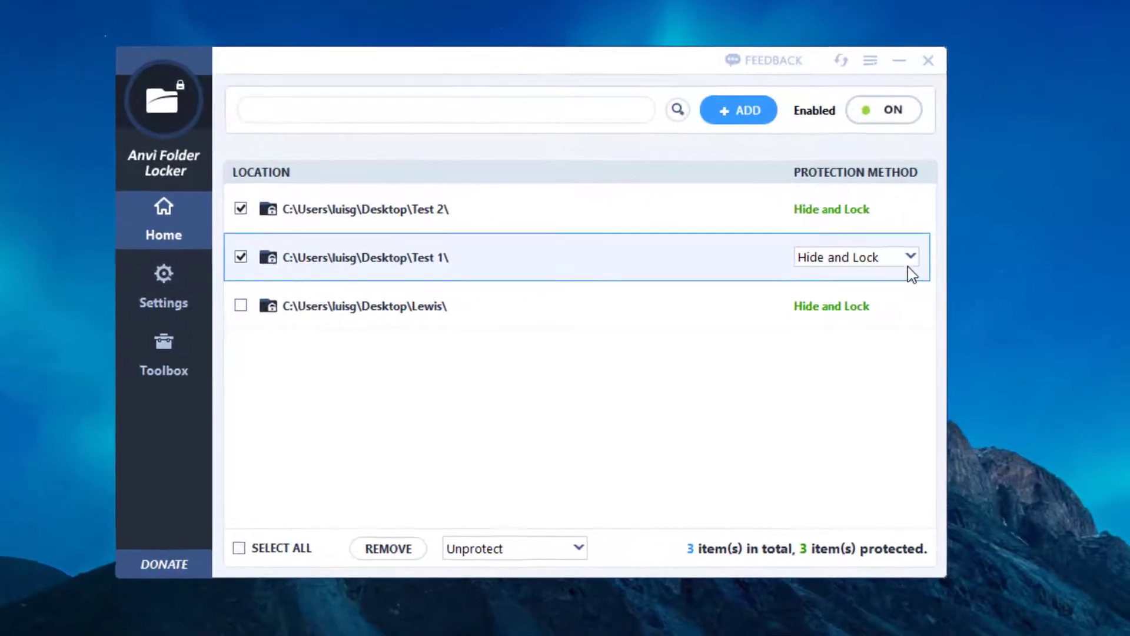
click(917, 262)
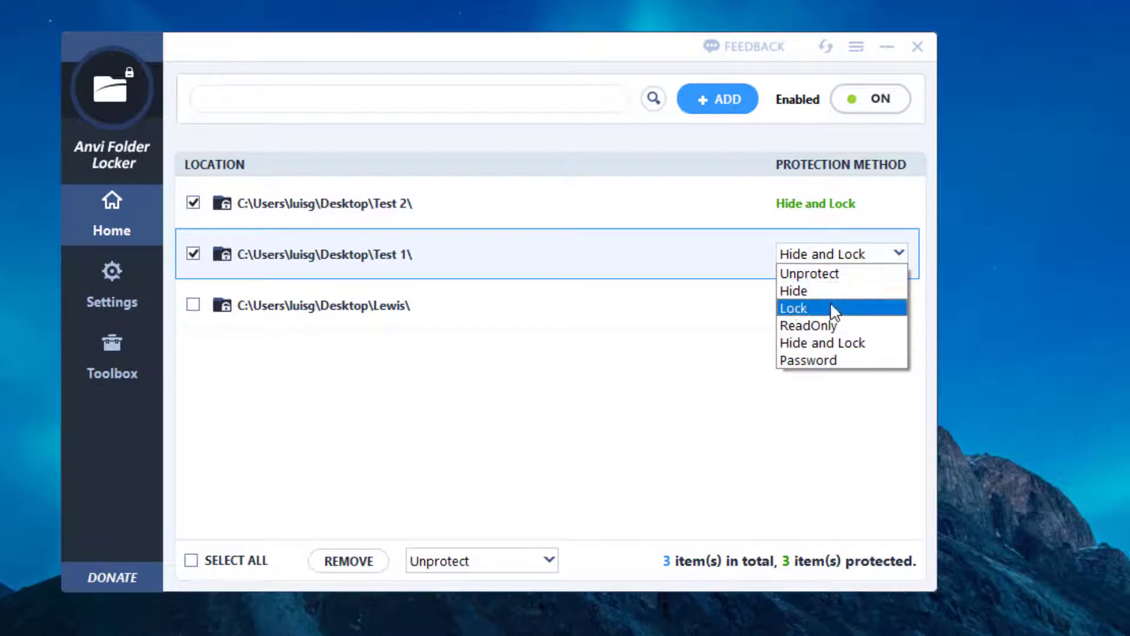
click(832, 309)
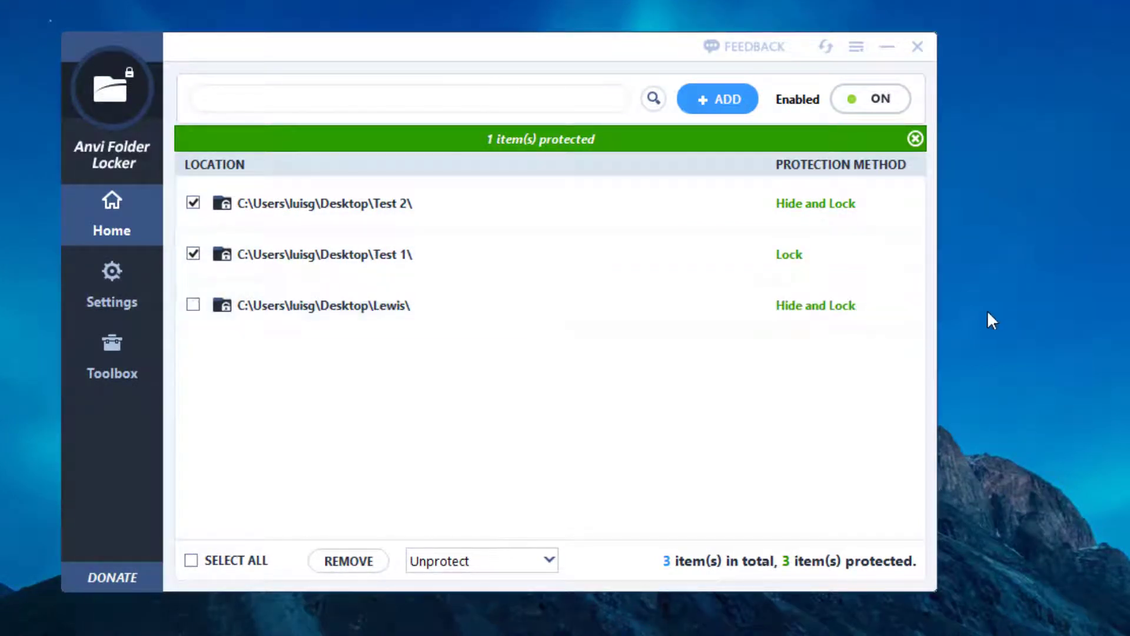
click(893, 311)
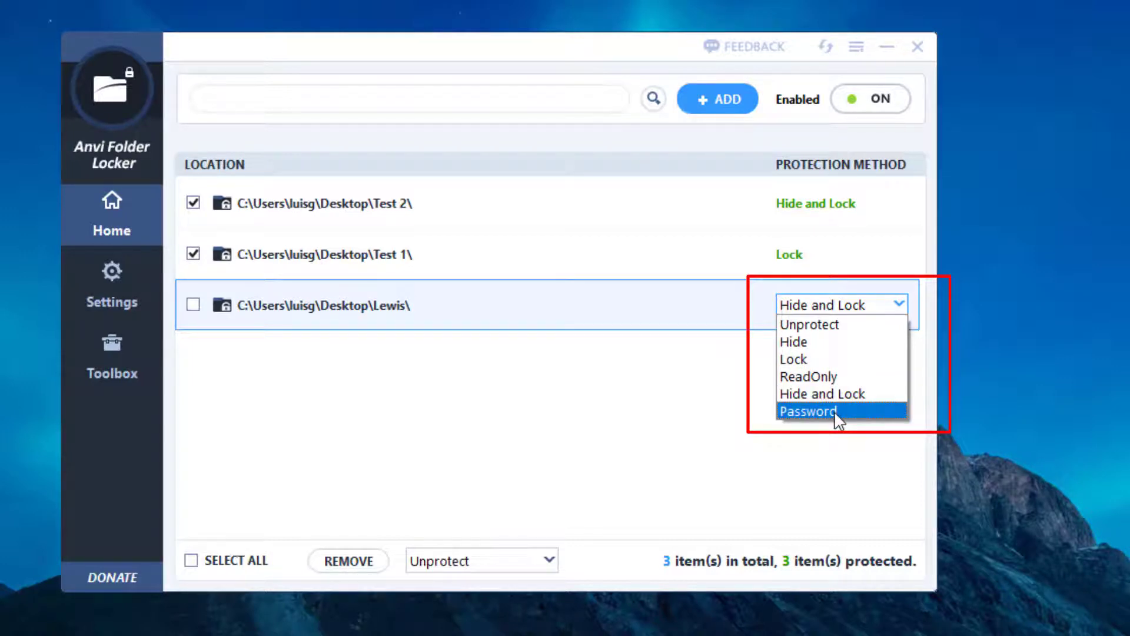
Step: Protect Lewis with Password, keeping the default option of using the master password
click(835, 411)
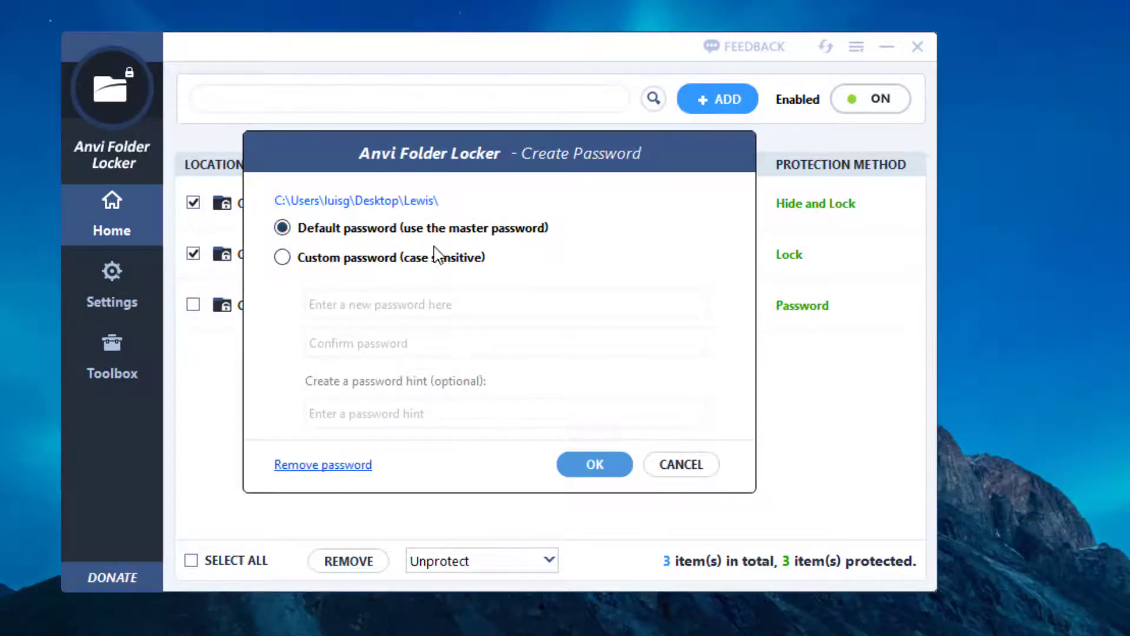
click(337, 266)
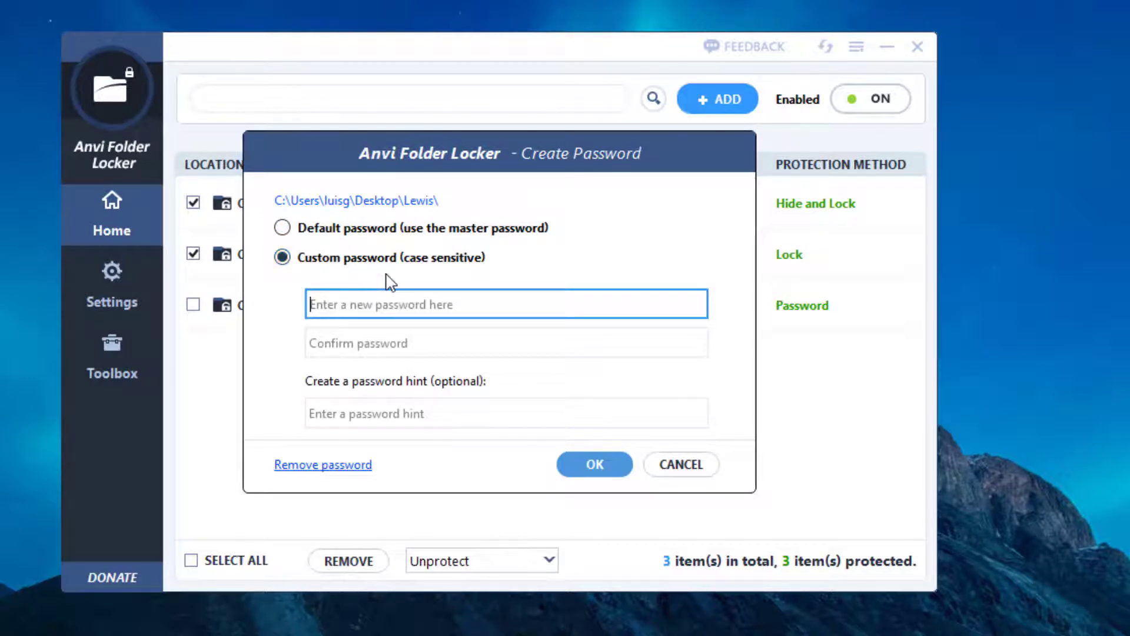
click(308, 235)
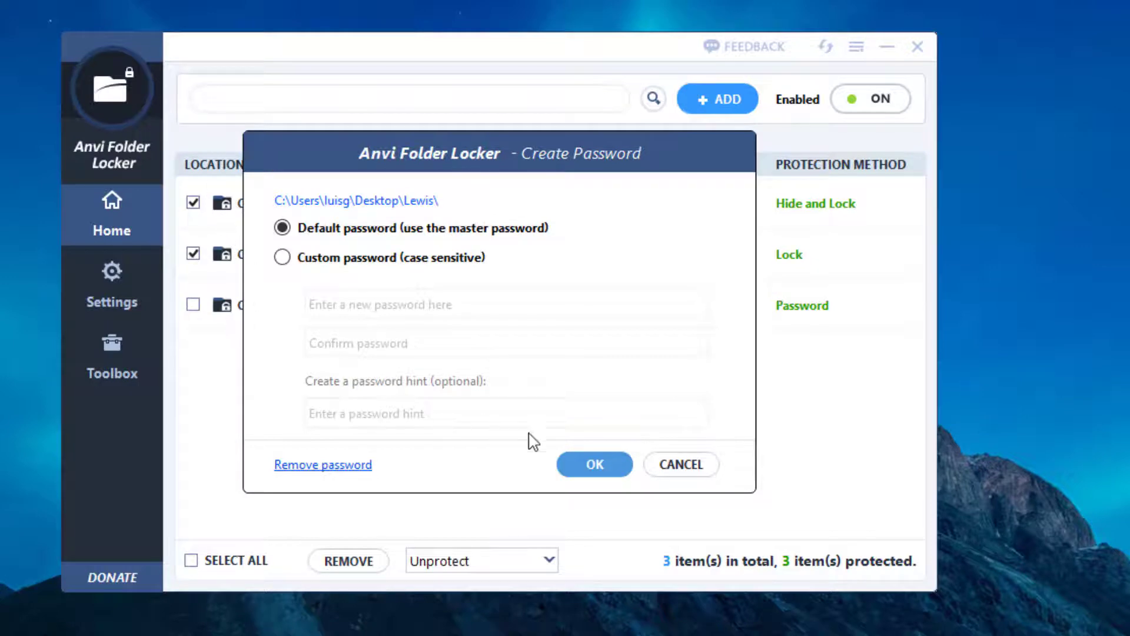
click(595, 466)
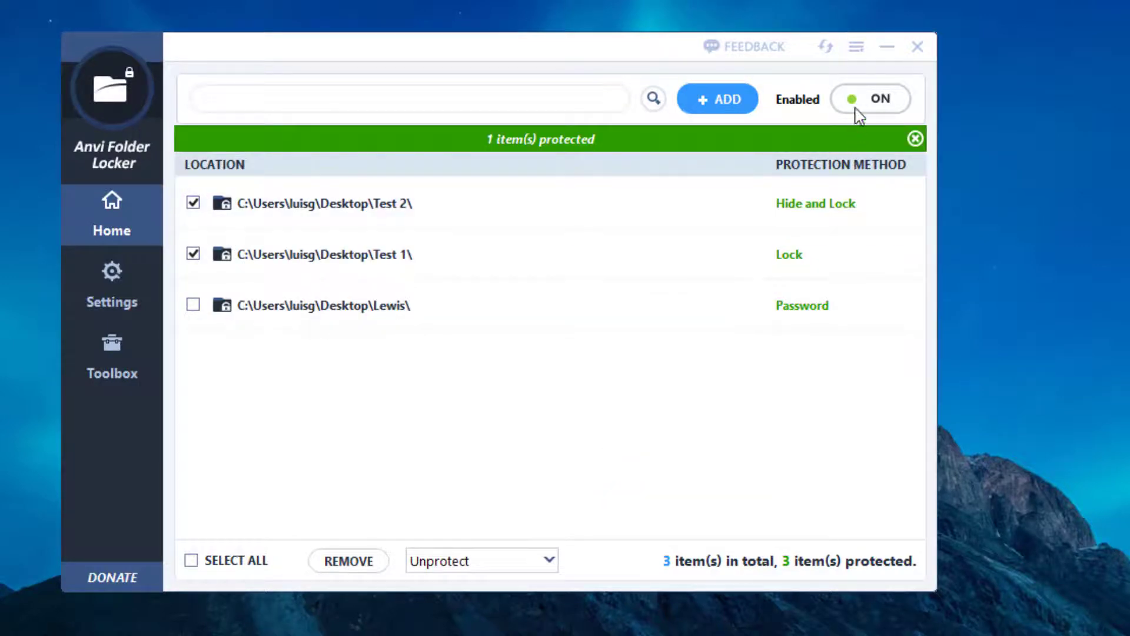
Step: Close the Anvi Folder Locker window with all three folders still protected
click(922, 47)
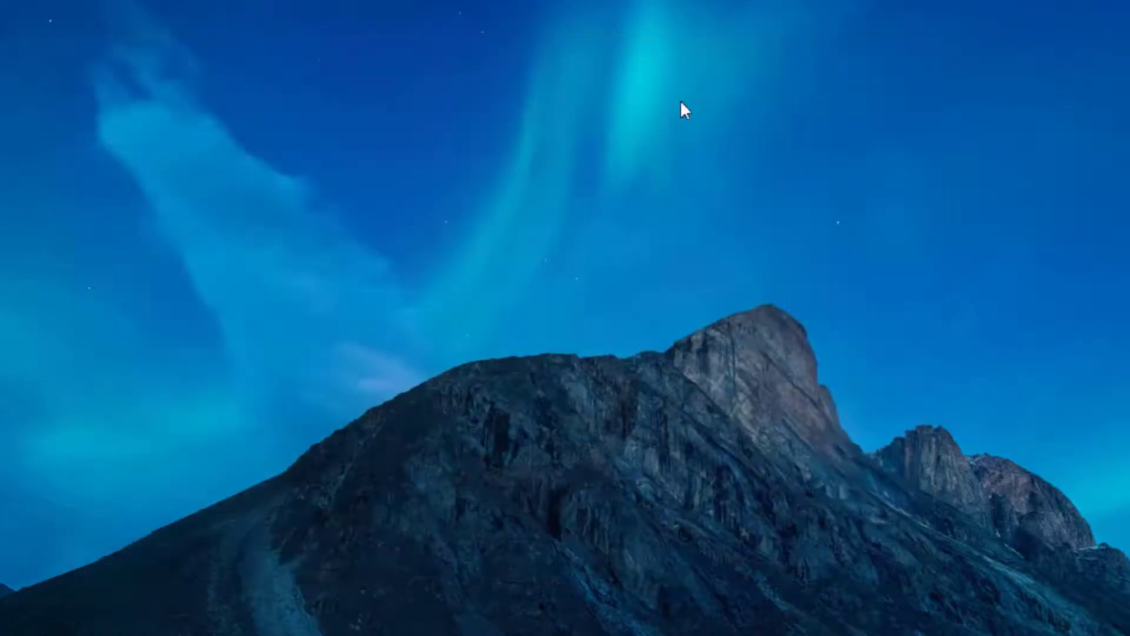
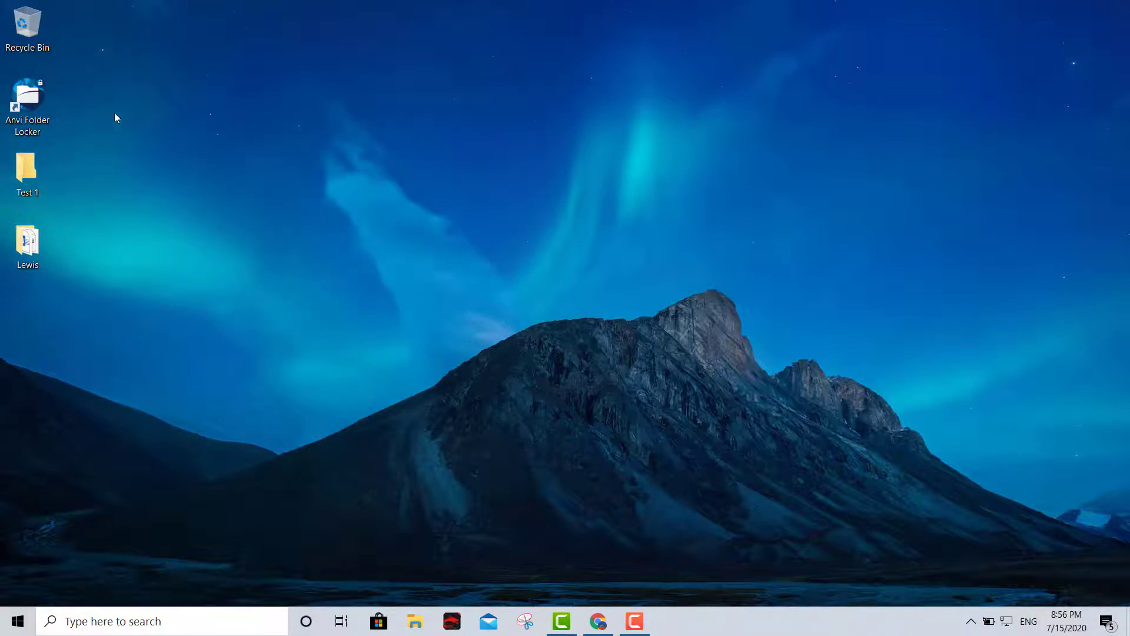
double_click(42, 98)
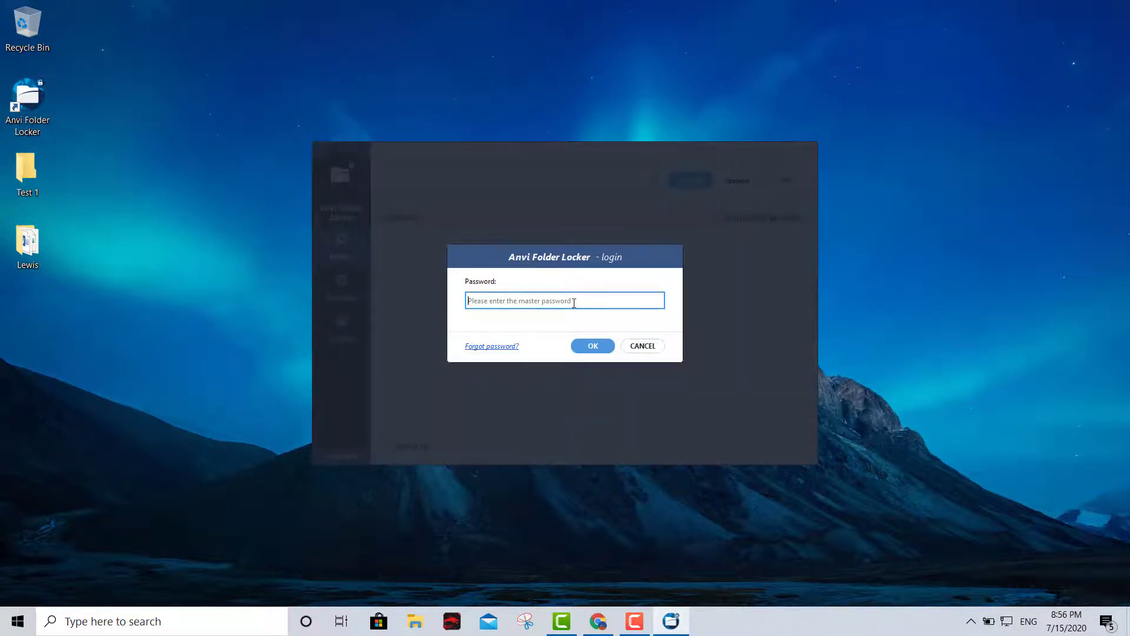
click(635, 343)
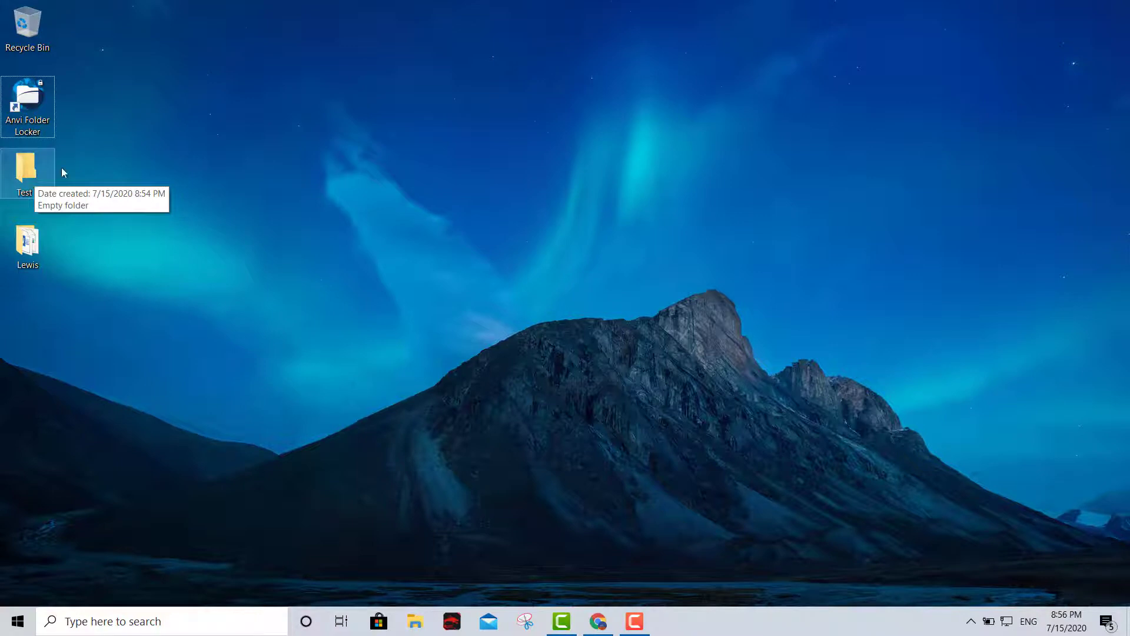
double_click(32, 178)
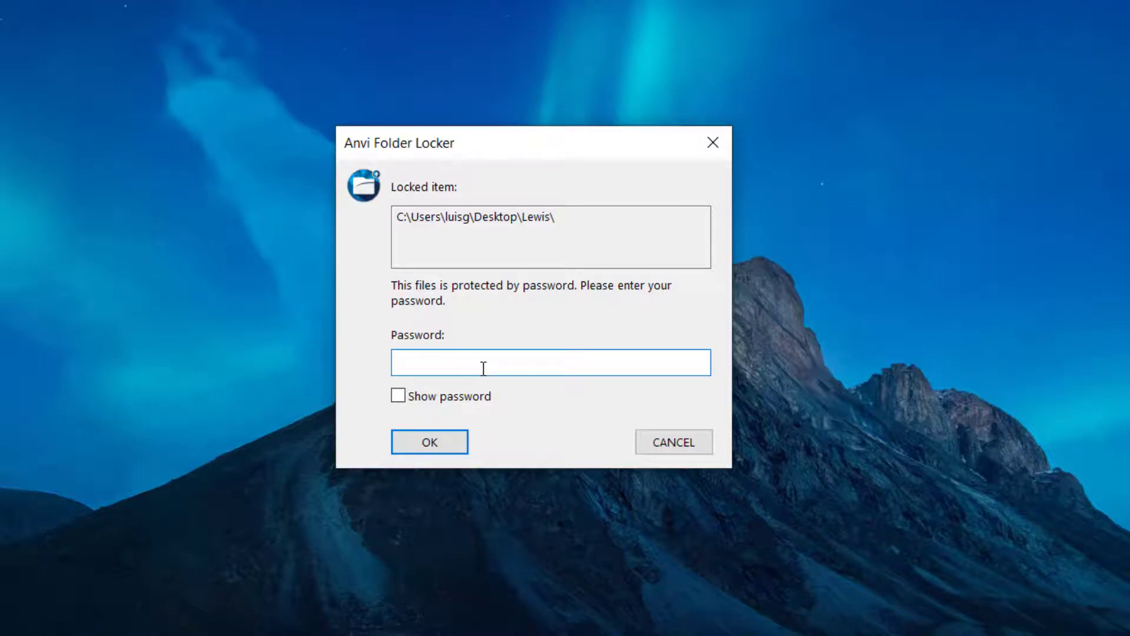
text(*********)
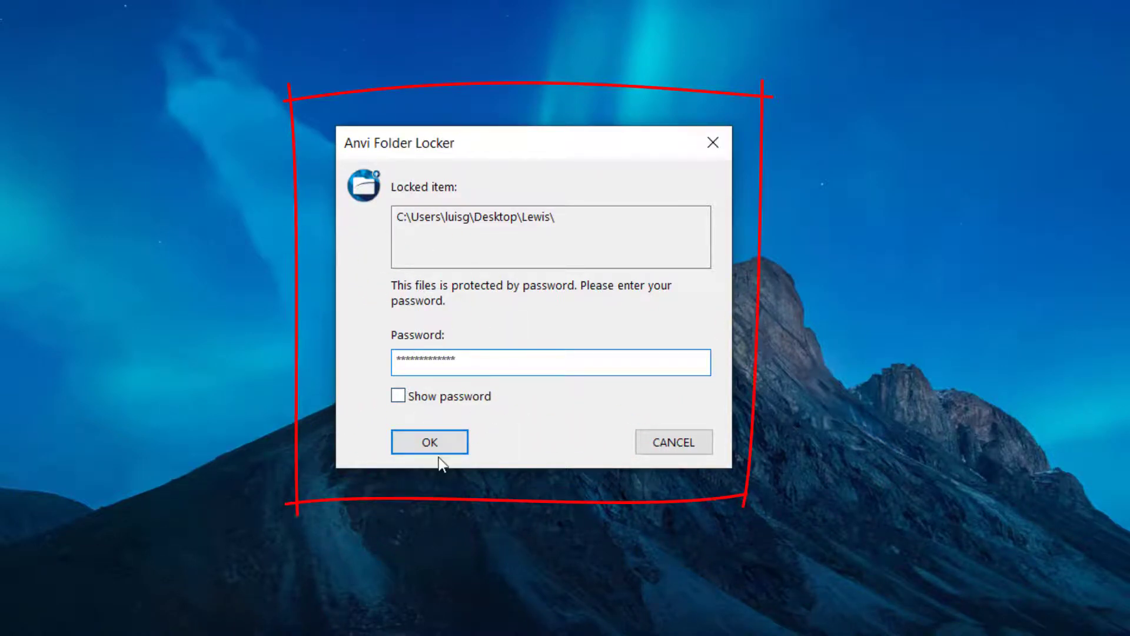
click(437, 450)
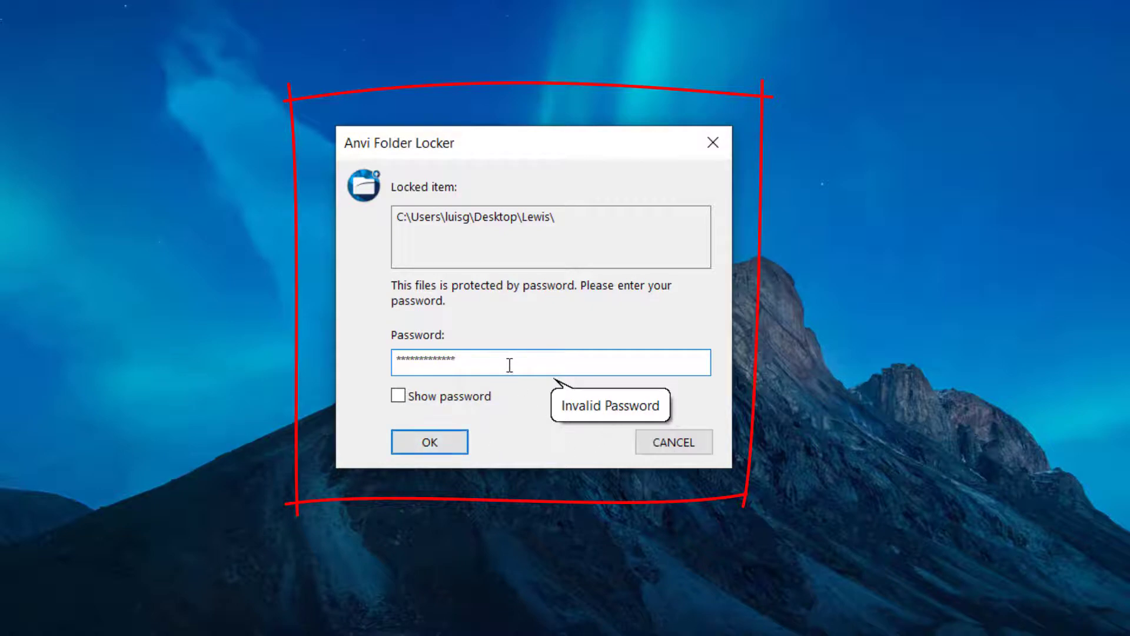
drag(512, 365, 305, 359)
key(BackSpace)
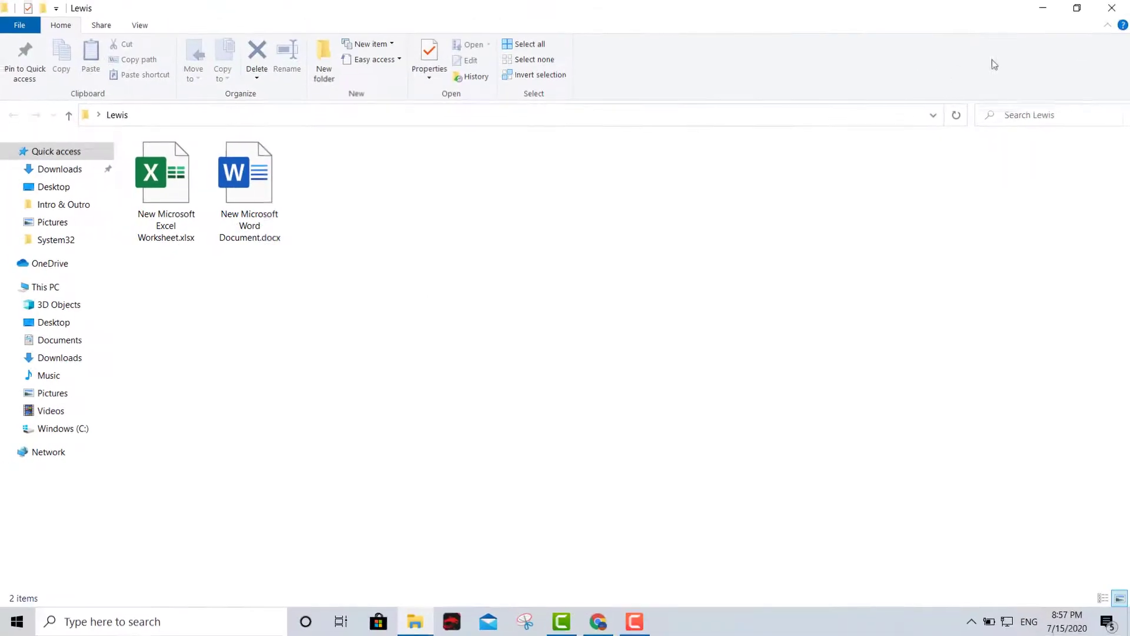
click(1112, 8)
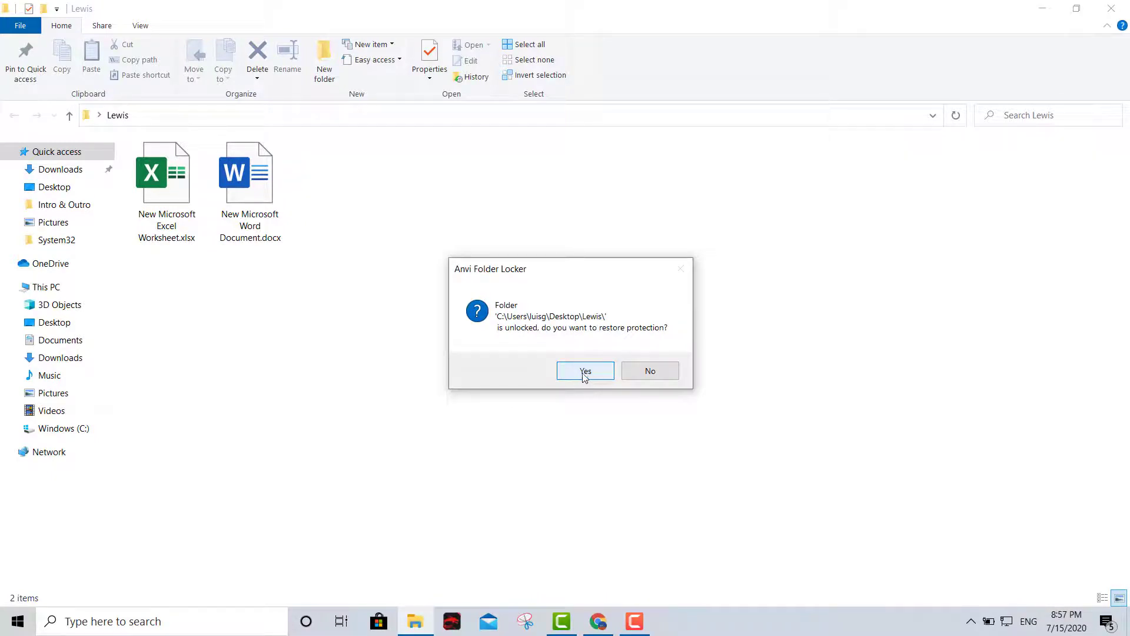
click(650, 371)
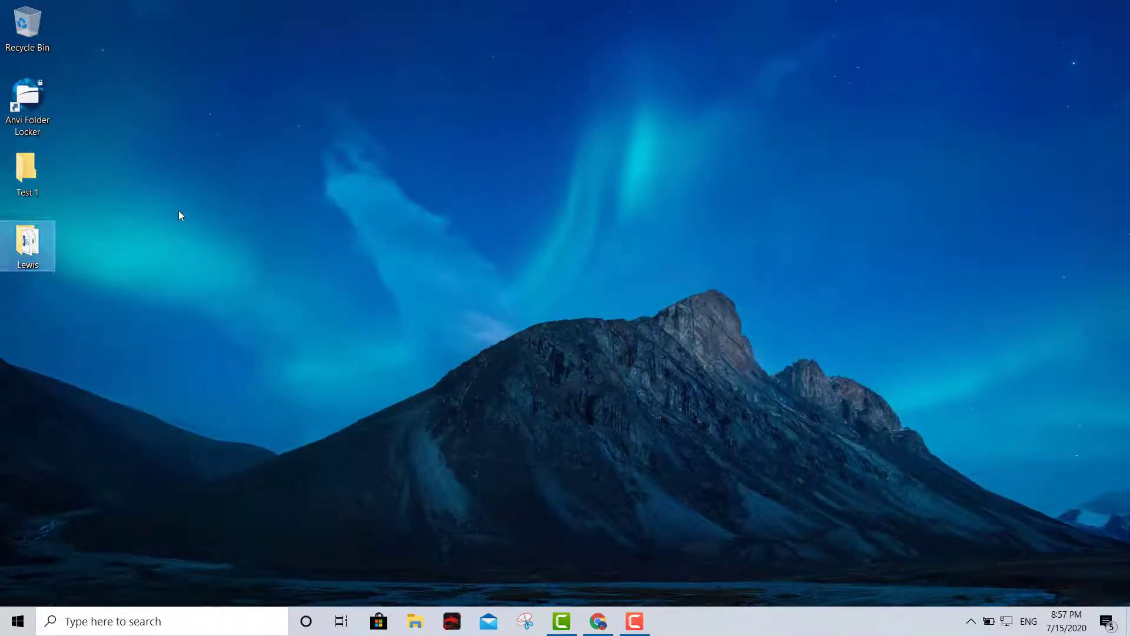
click(33, 102)
Step: Launch Anvi Folder Locker from the desktop and log in with the master password
double_click(33, 101)
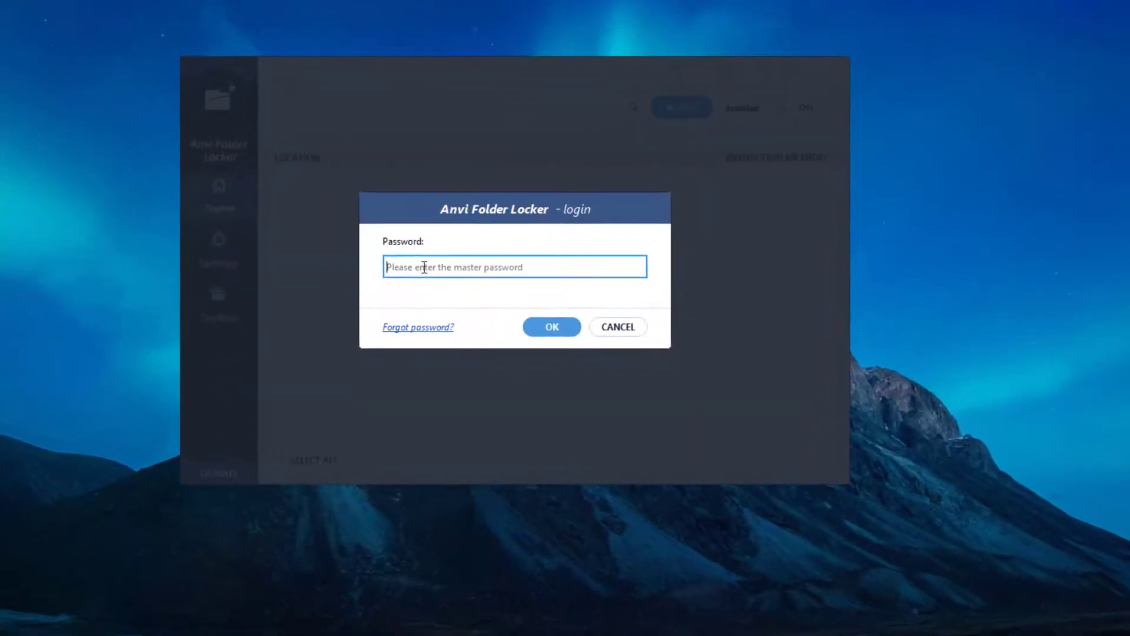
text(••)
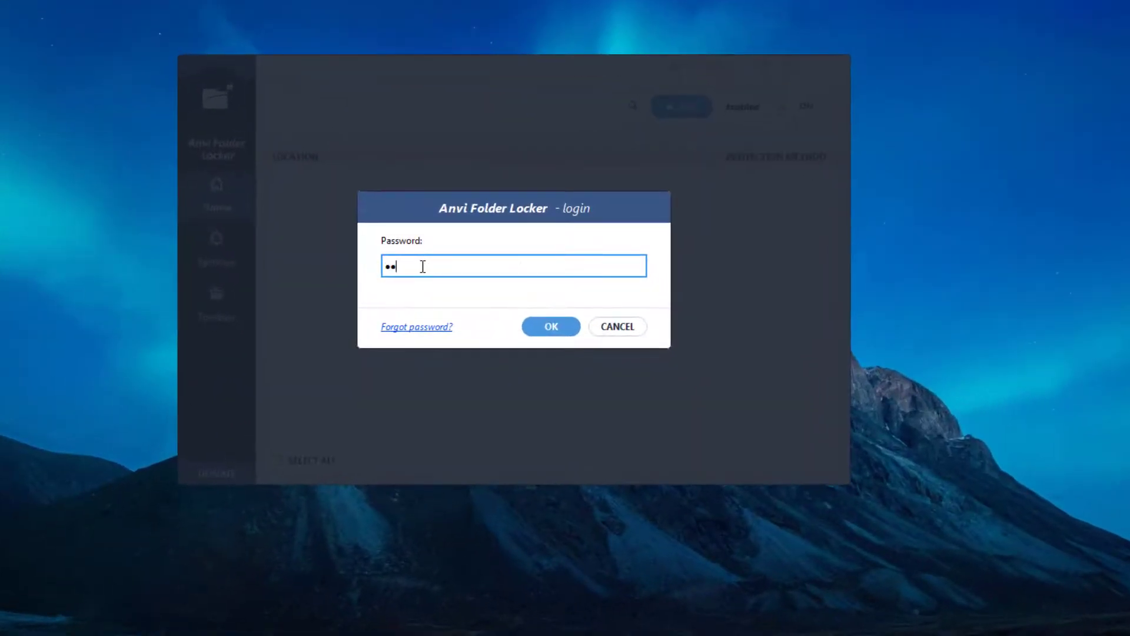
key(Return)
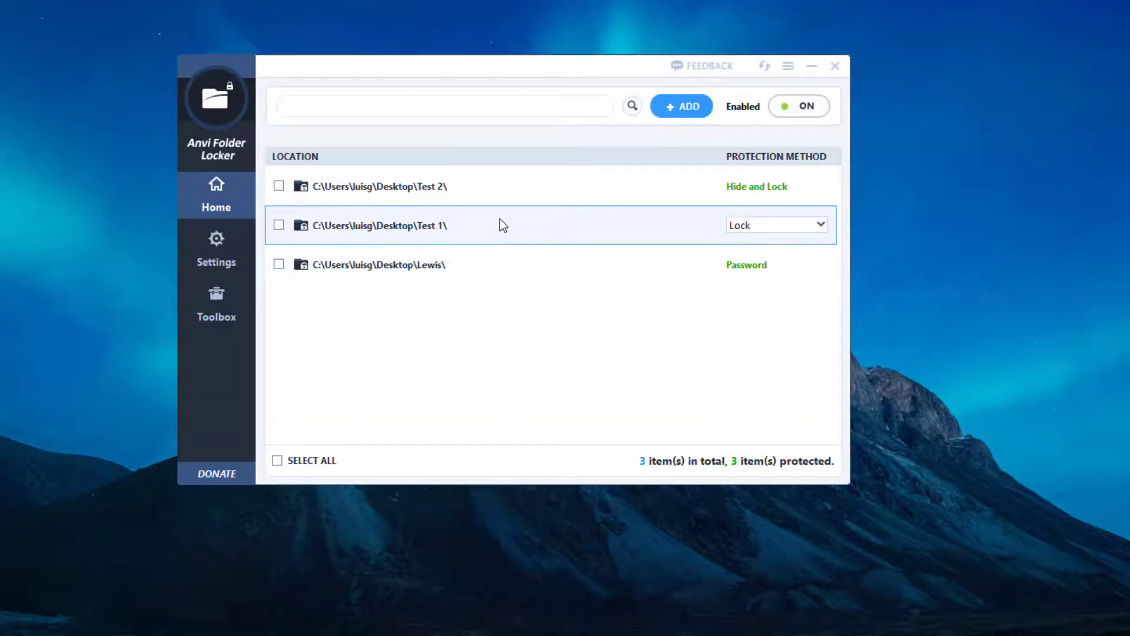
Step: Set the Test 2 folder's protection method to Unprotect and close its opened folder window
click(429, 193)
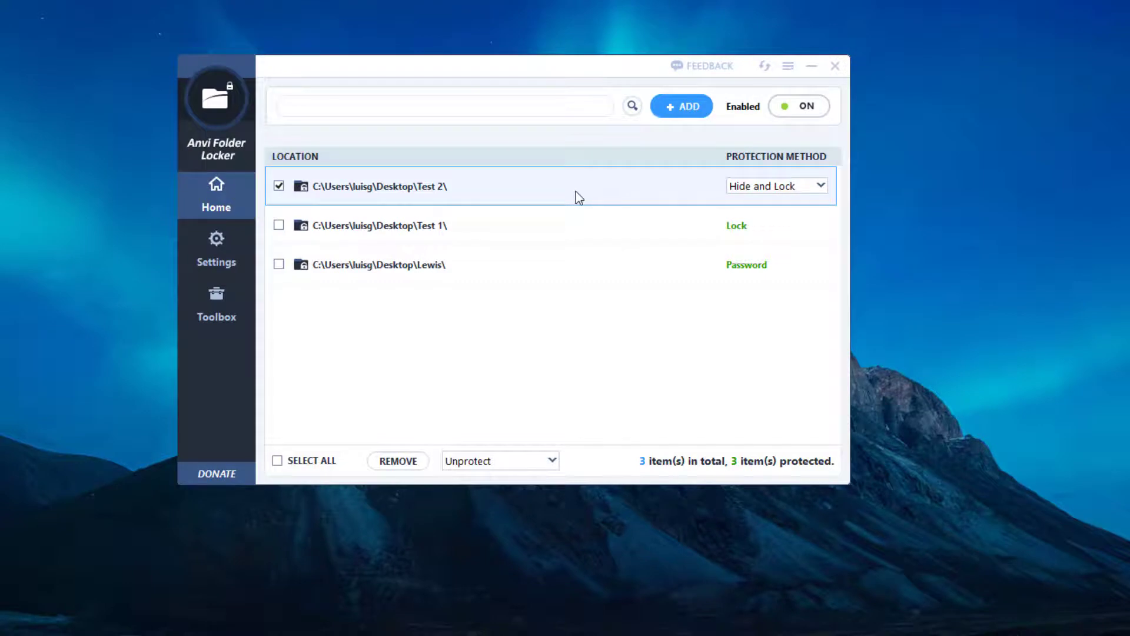
click(817, 186)
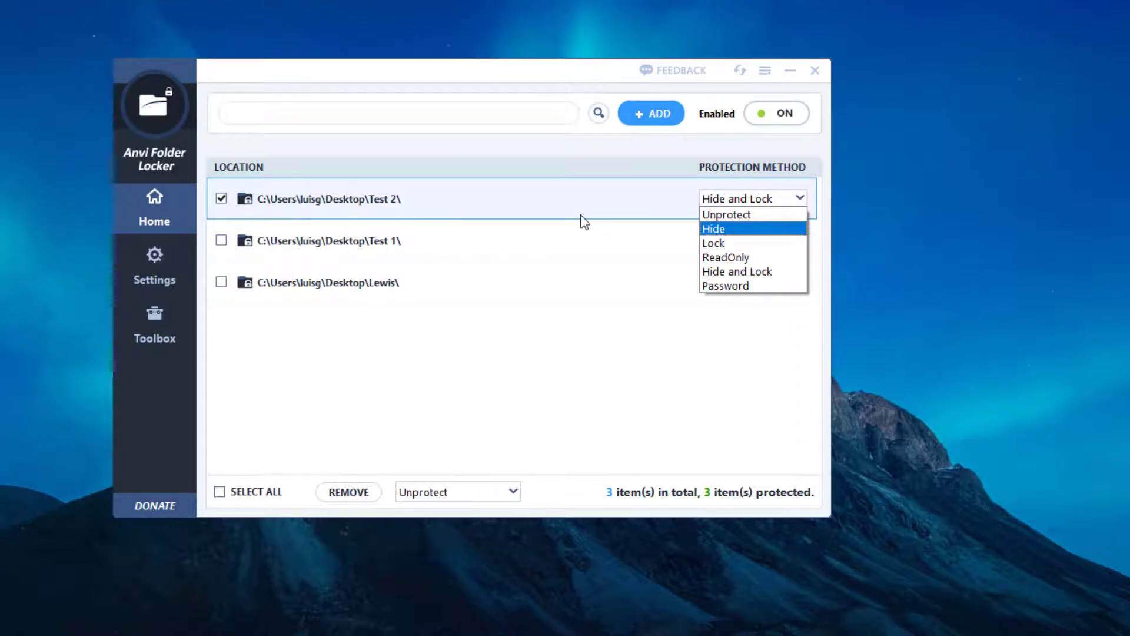
click(743, 218)
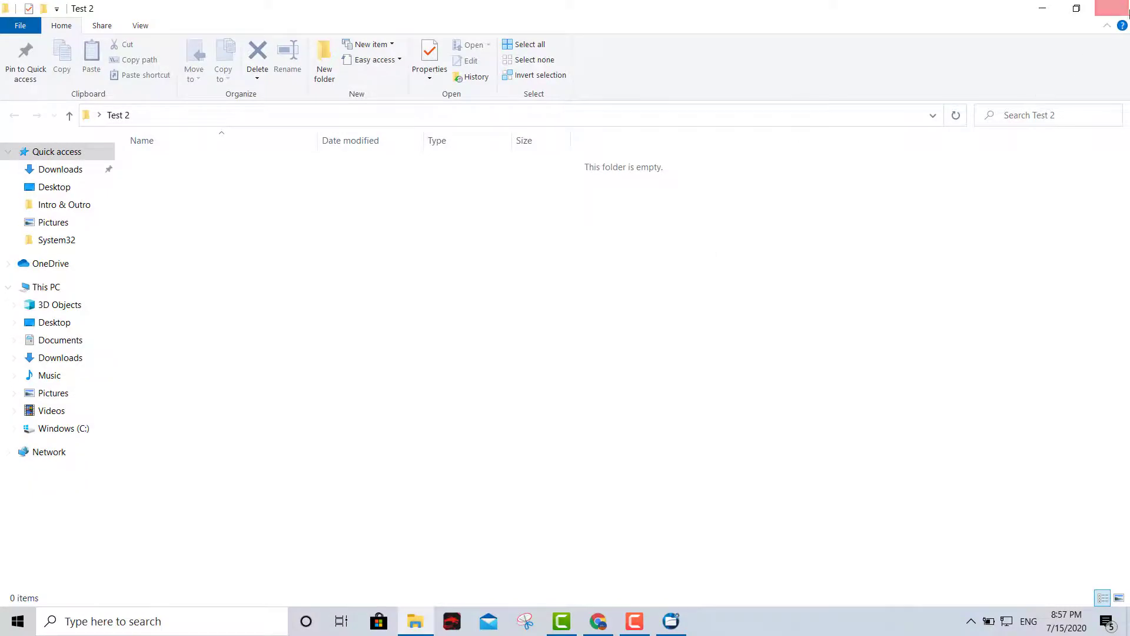
click(1120, 9)
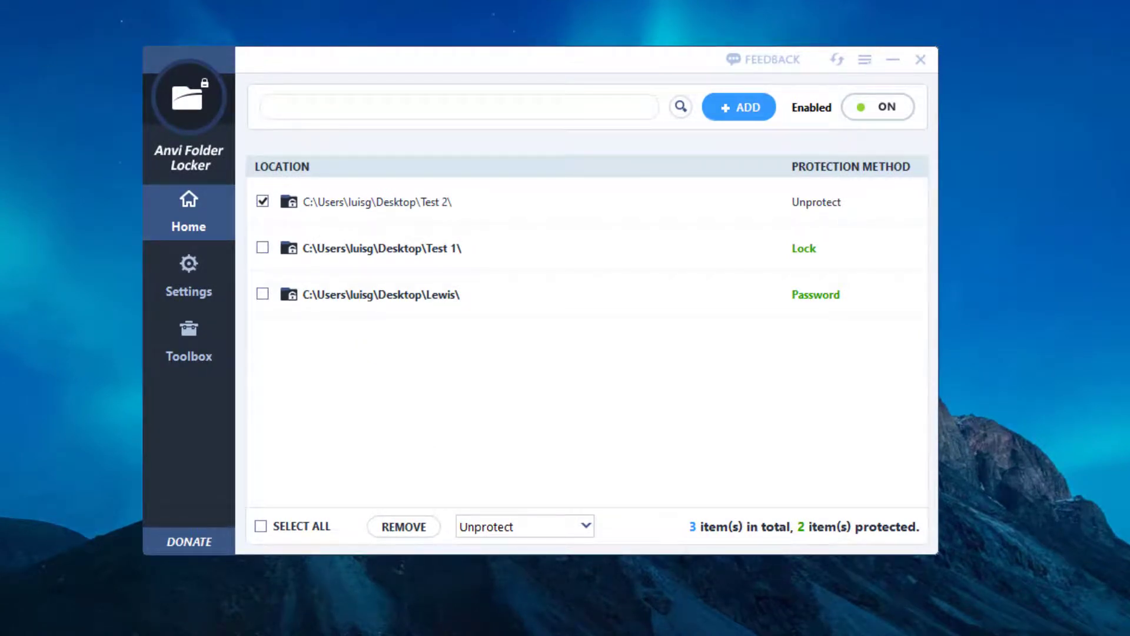
Step: Switch Test 2, Test 1 and Lewis to Hide and Lock, then close Anvi Folder Locker
mouse_move(722, 236)
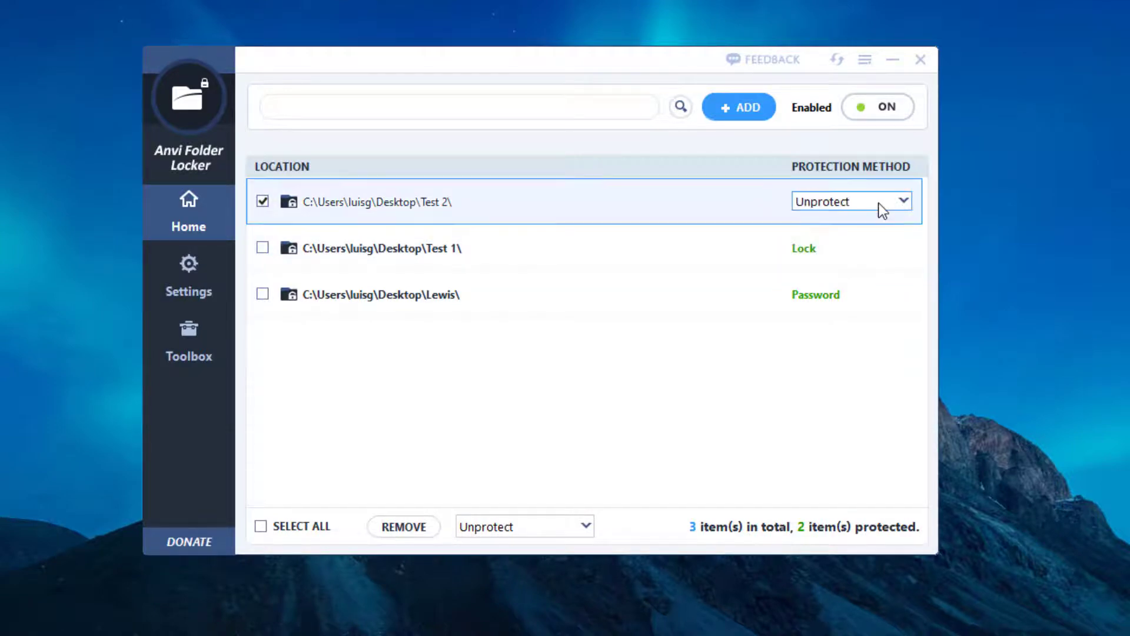
click(913, 202)
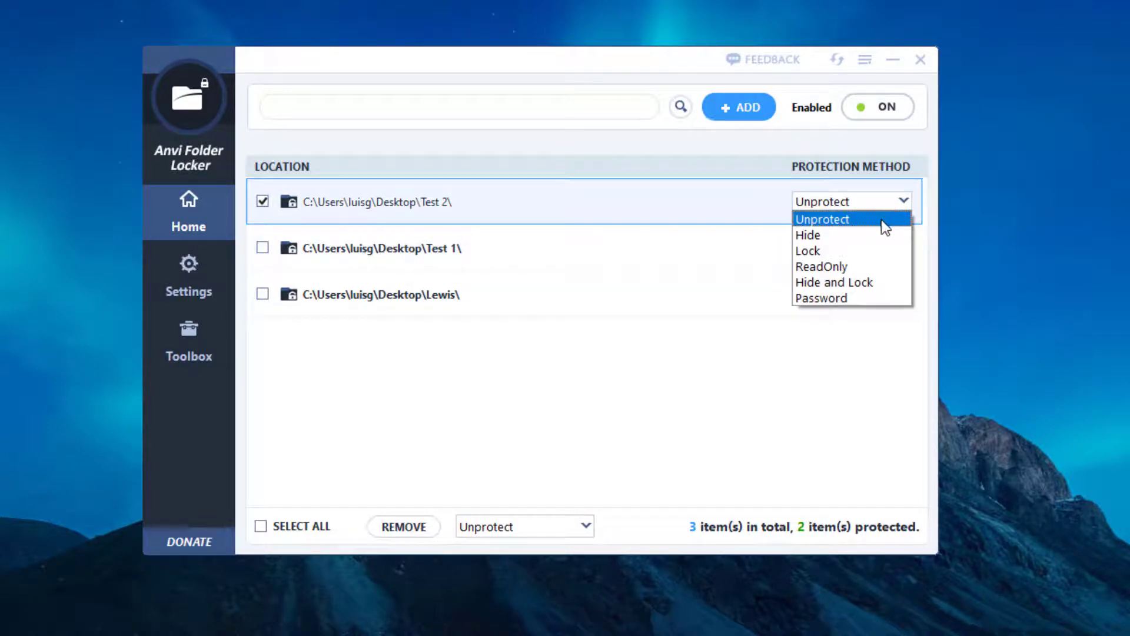
click(860, 281)
click(885, 249)
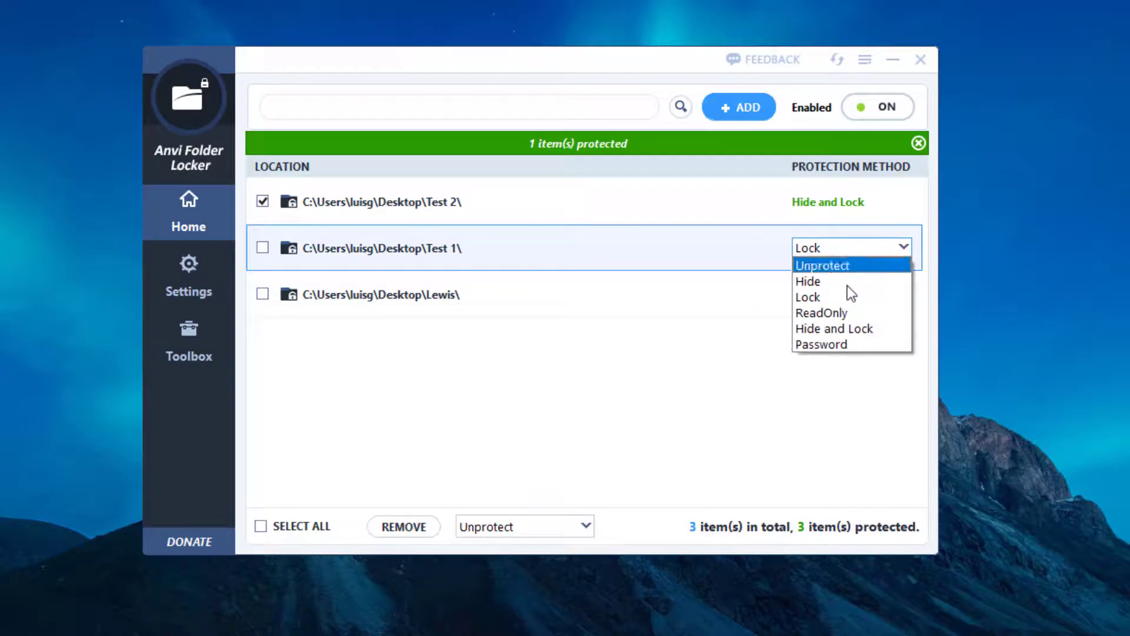
click(843, 330)
click(891, 296)
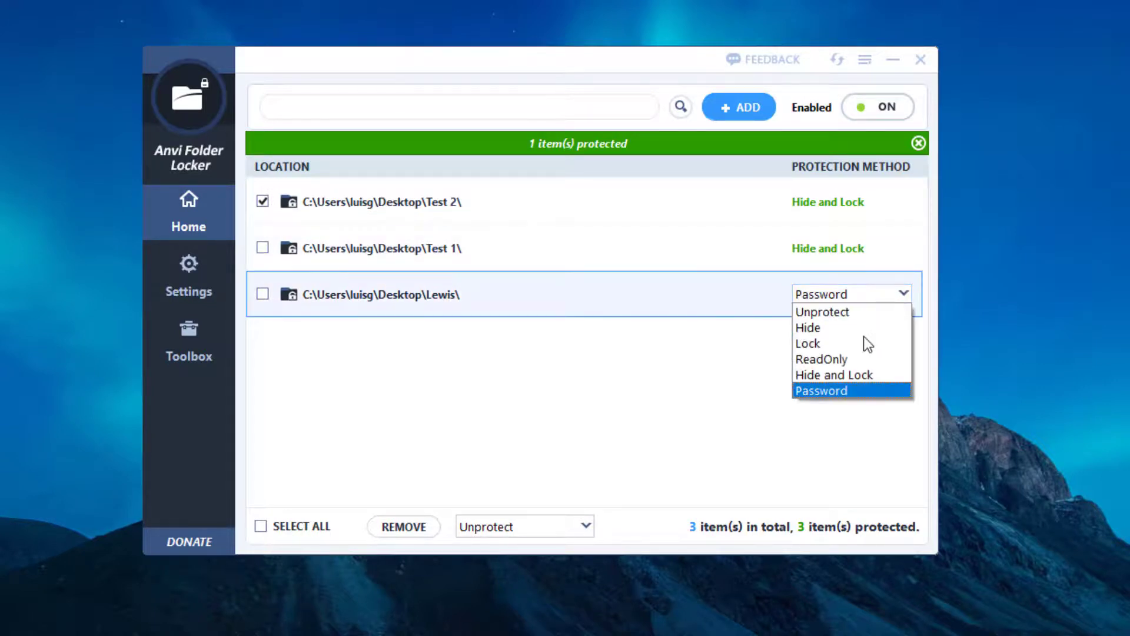
click(854, 381)
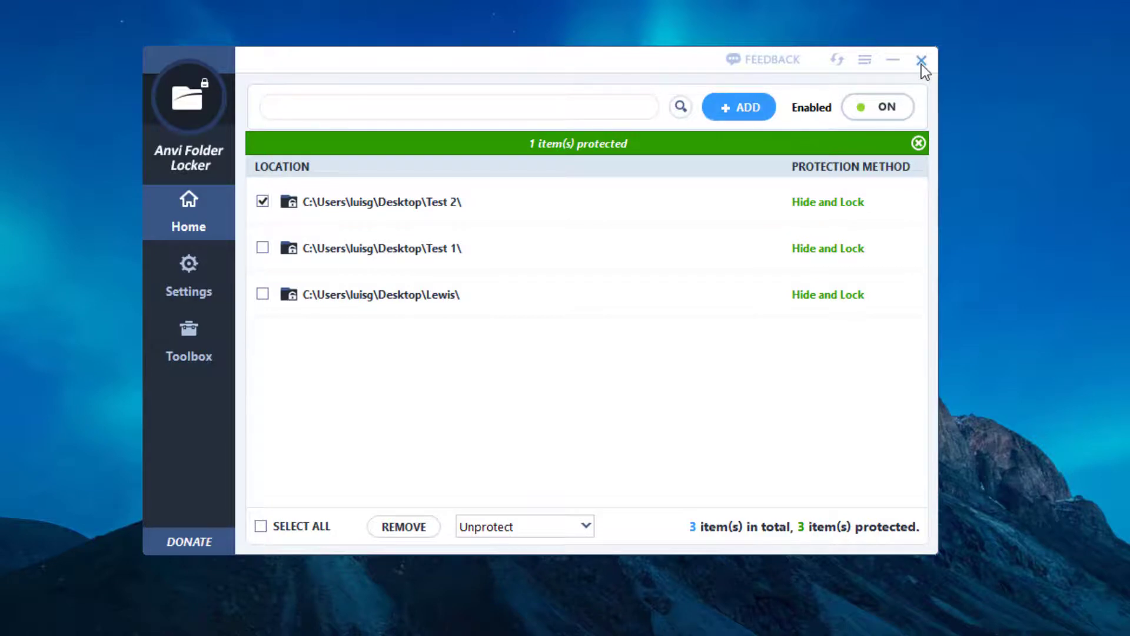
click(921, 60)
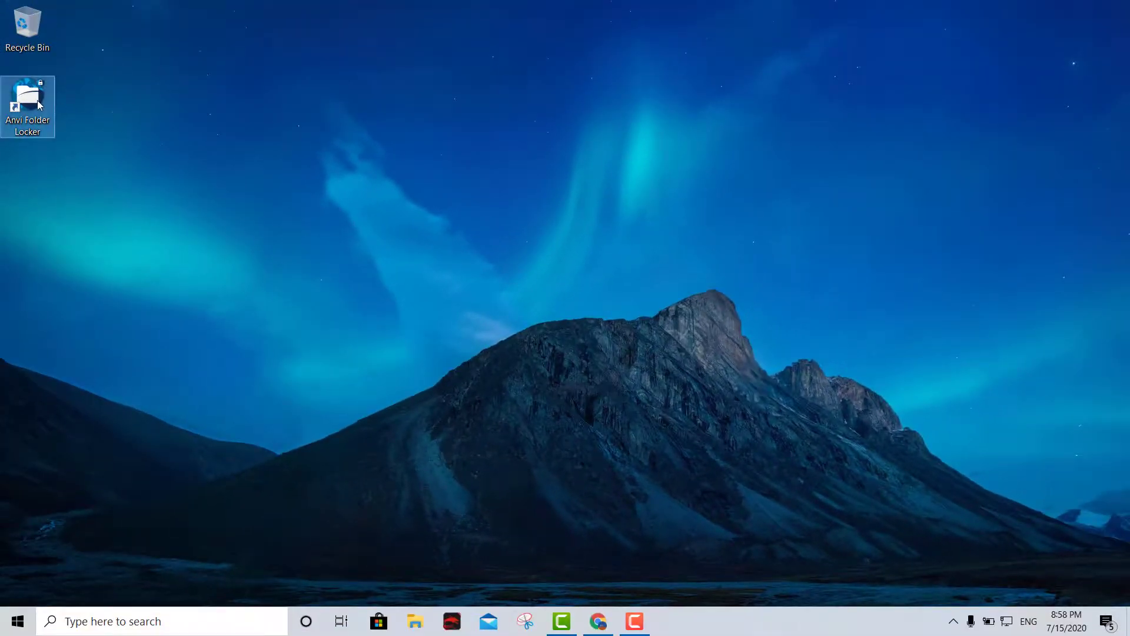
Step: Delete the Anvi Folder Locker desktop shortcut and empty the Recycle Bin to remove it permanently
right_click(37, 100)
click(133, 465)
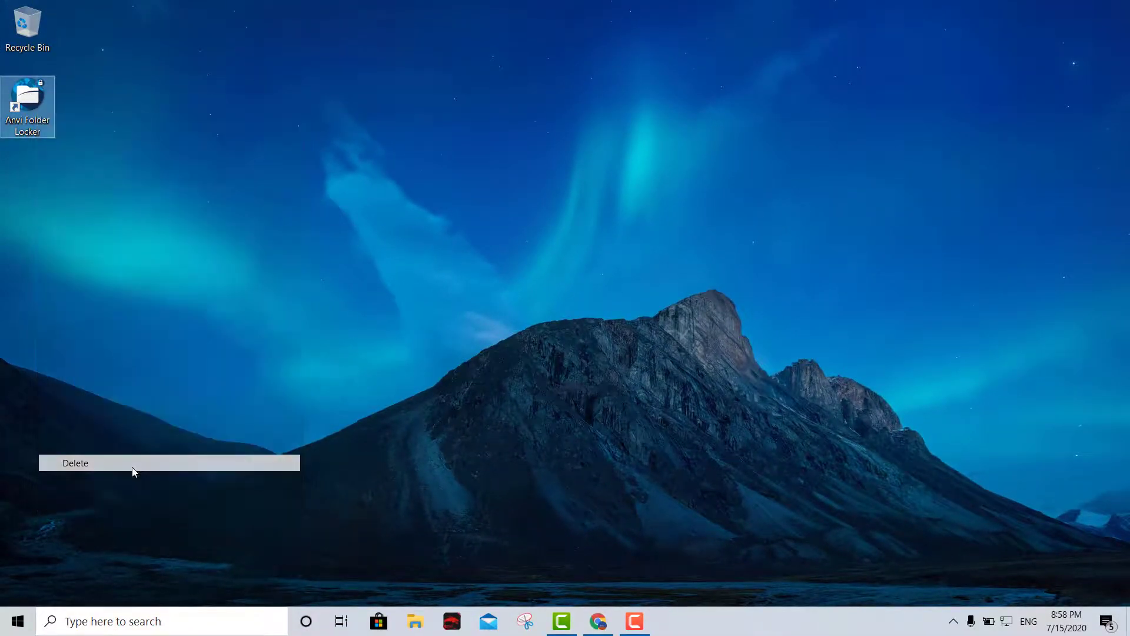
right_click(37, 30)
click(89, 58)
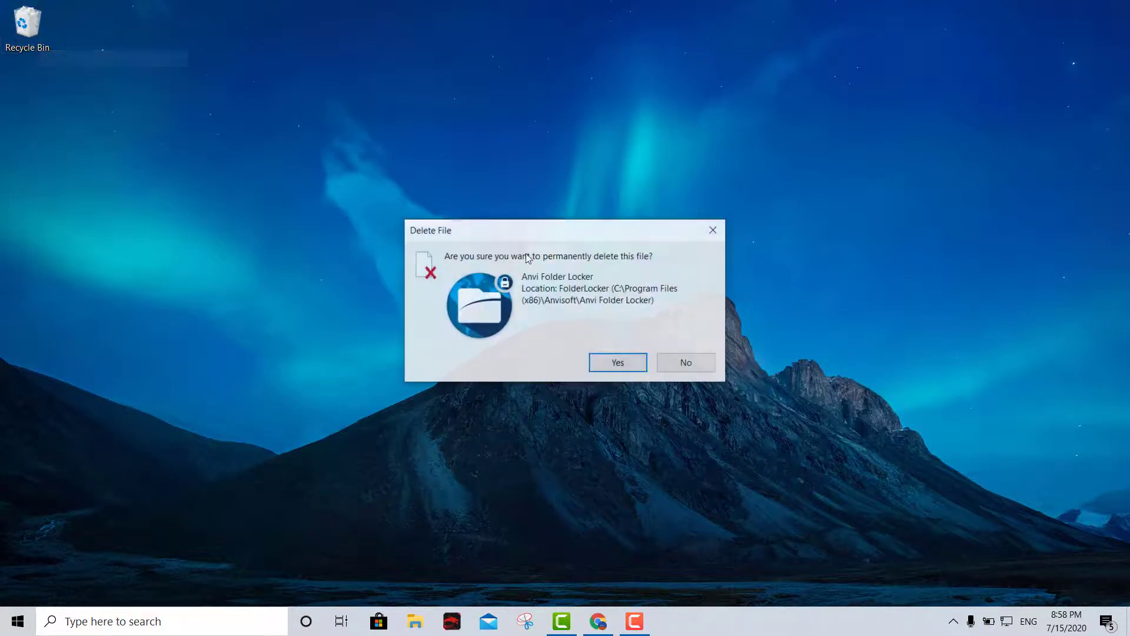
click(607, 363)
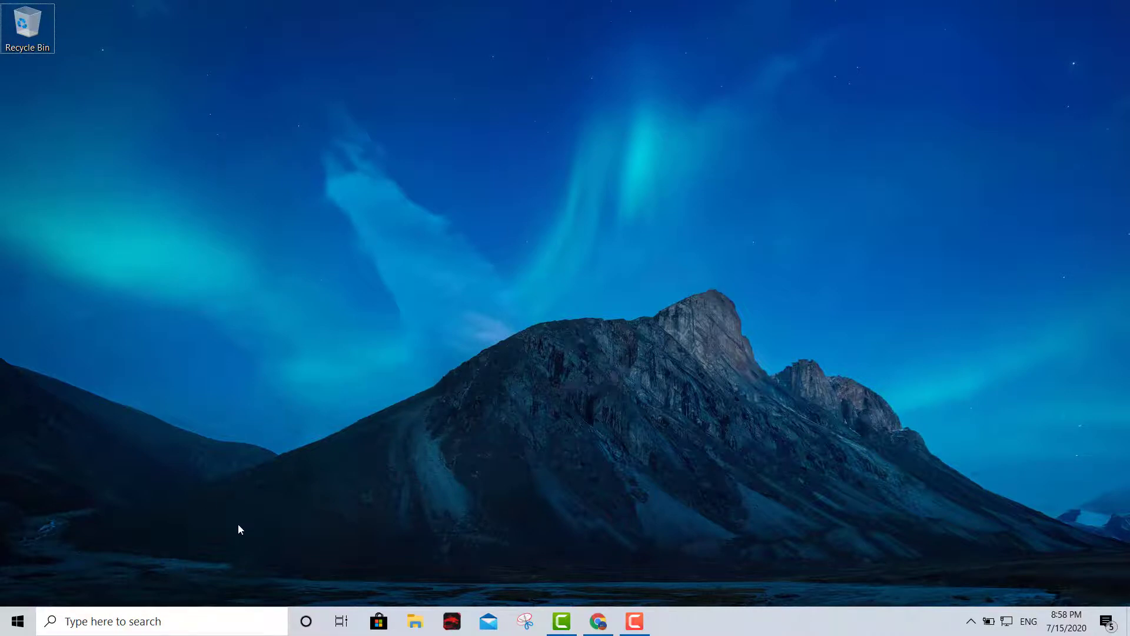
Step: Relaunch Anvi Folder Locker by searching 'an' and log in with the master password
click(156, 624)
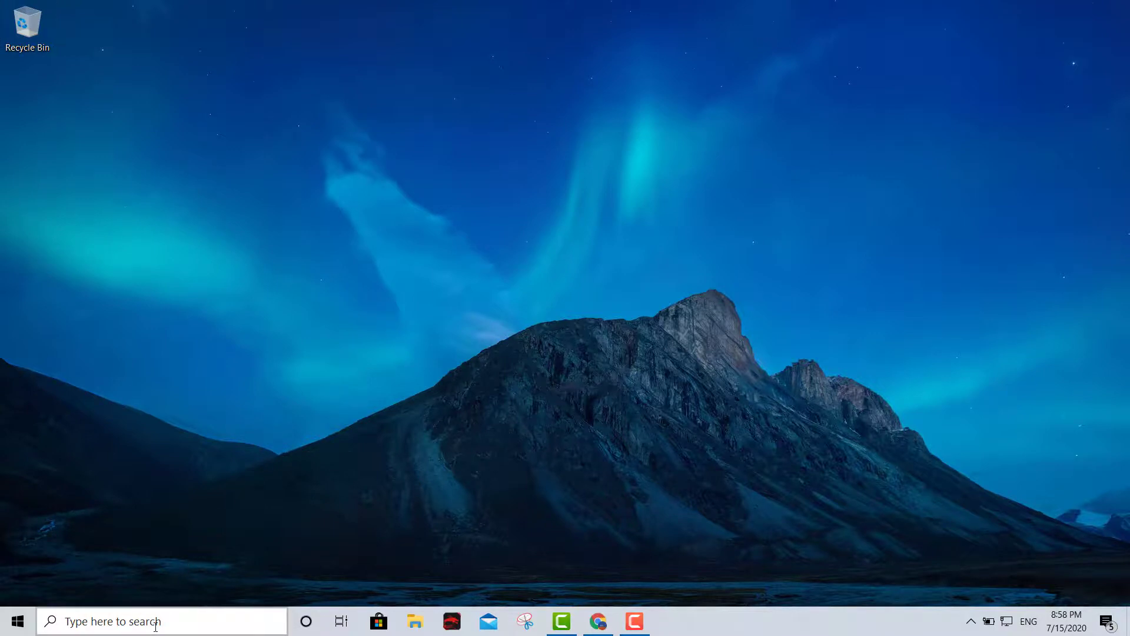
text(an)
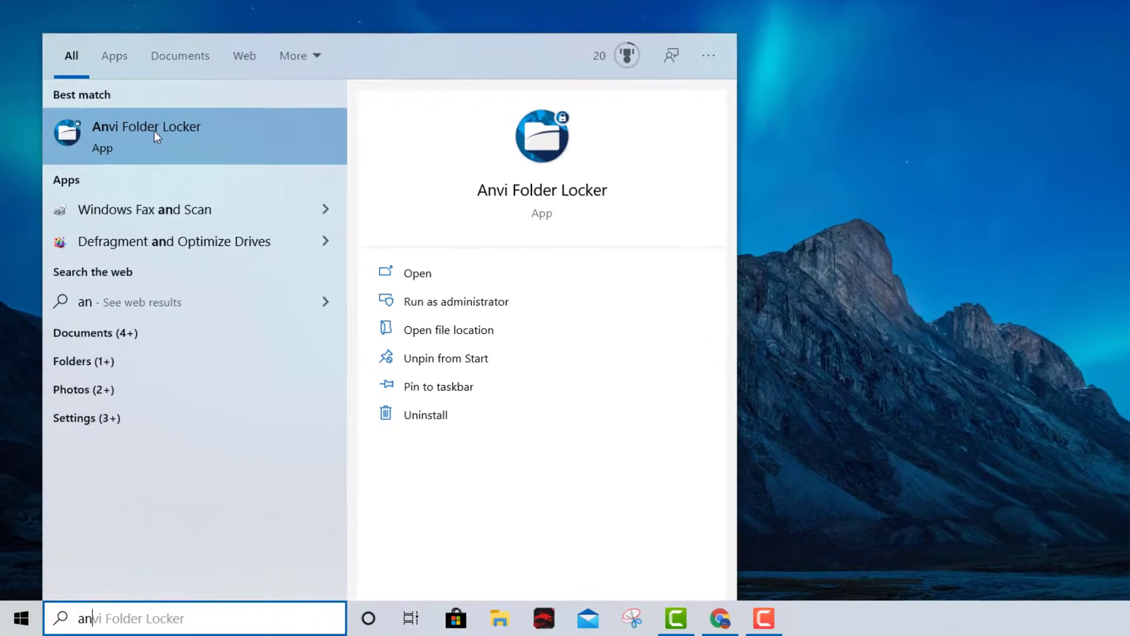
click(134, 207)
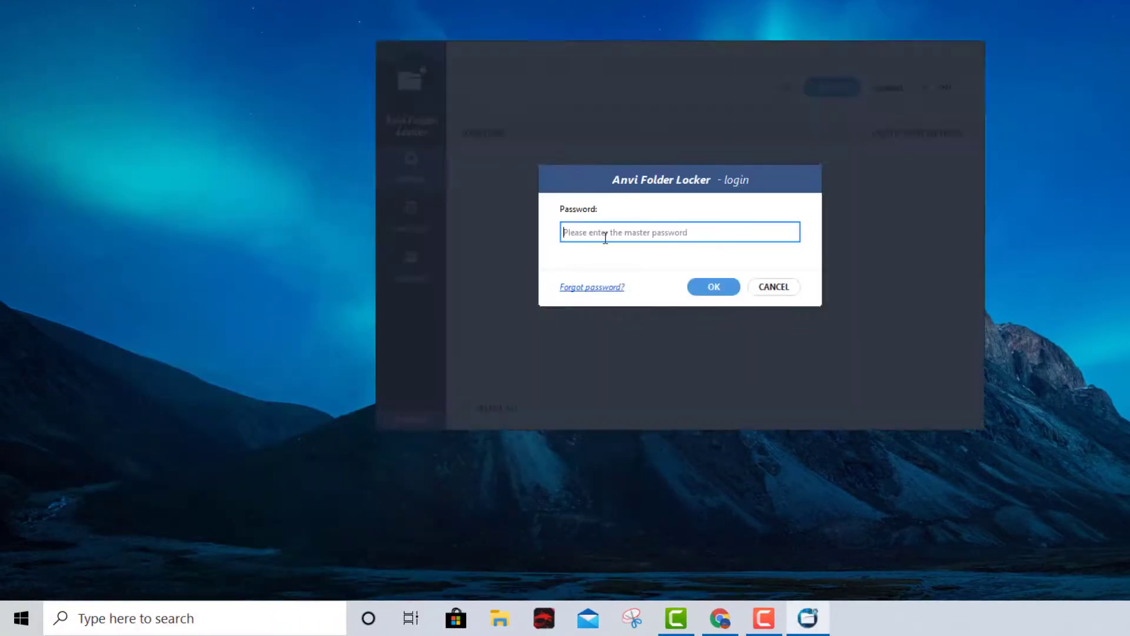
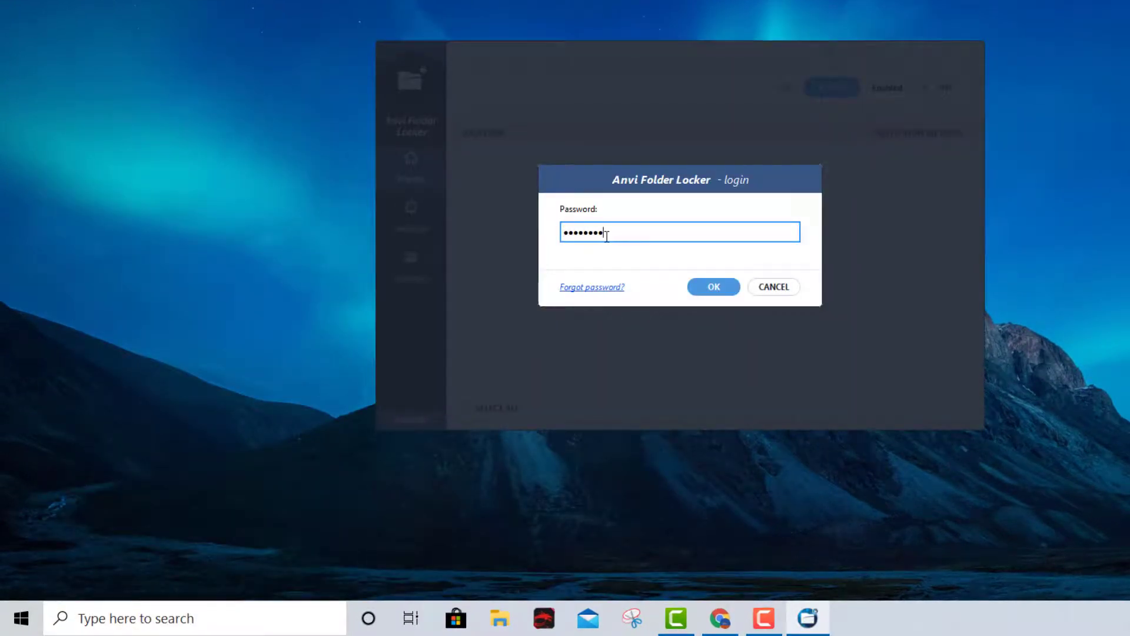
key(Return)
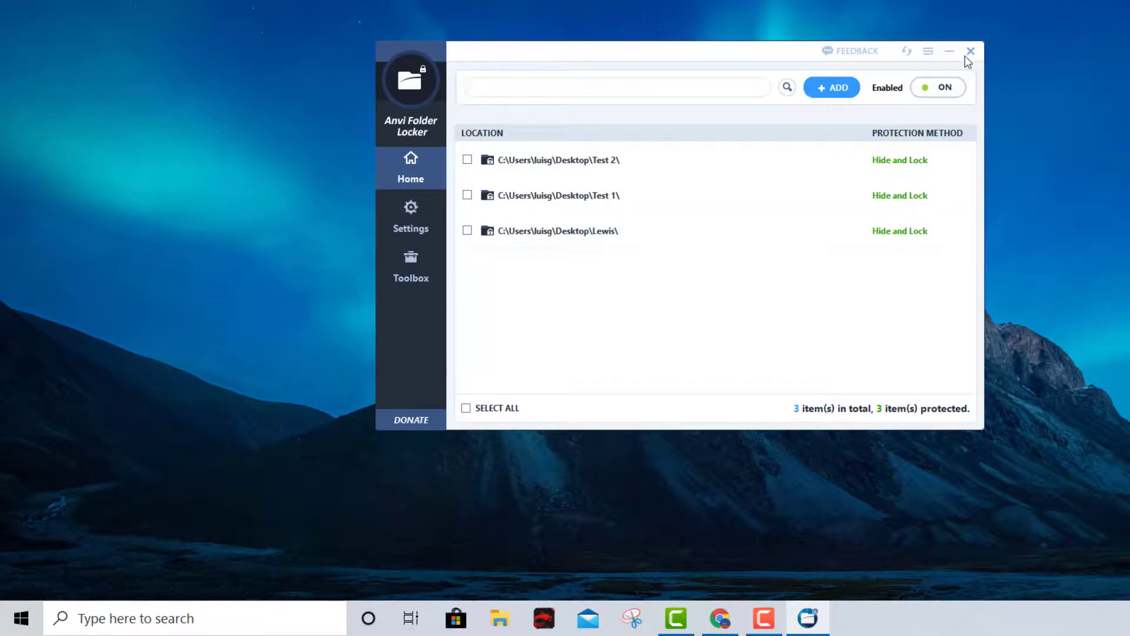
Step: Close Anvi Folder Locker, find it again via an 'anvi' search, and open the Start menu
click(972, 53)
click(152, 628)
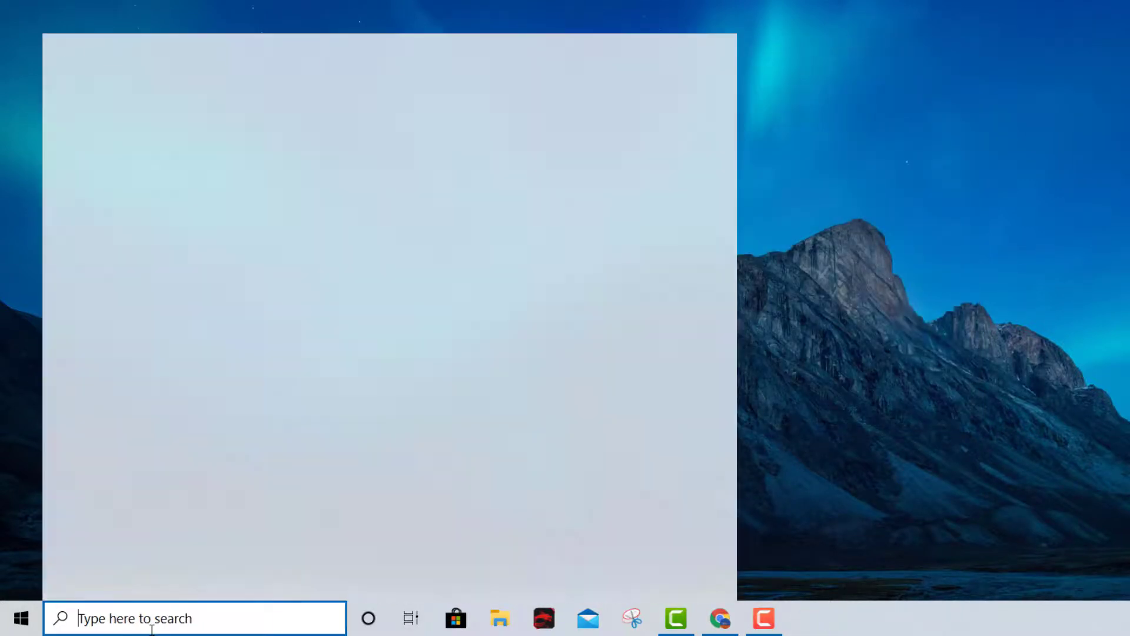
text(anvi)
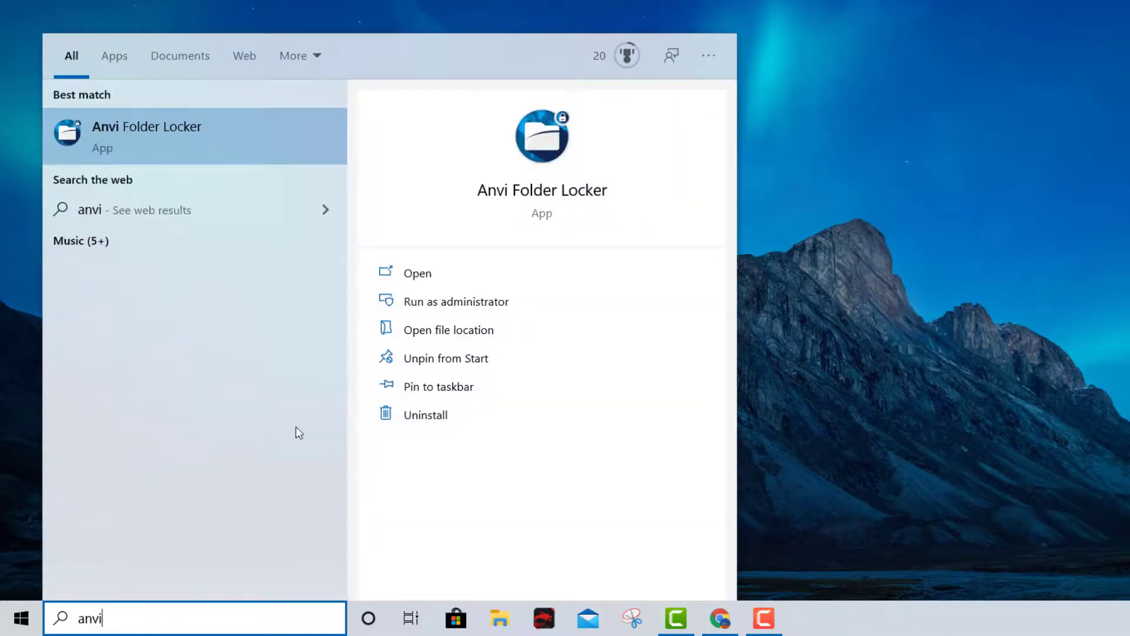
right_click(228, 136)
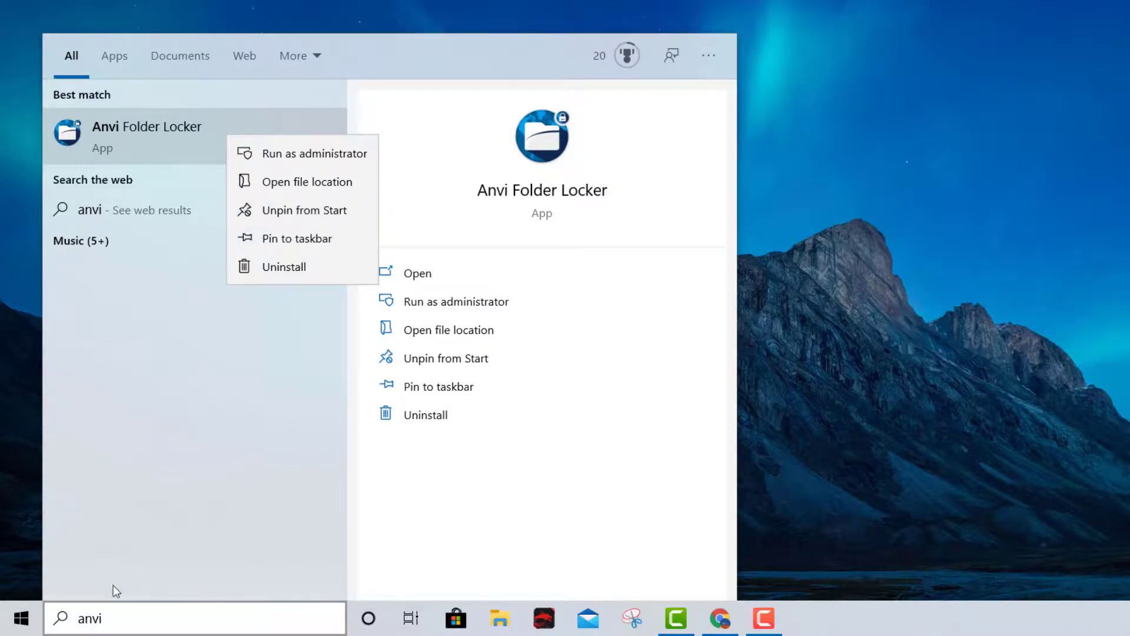
click(6, 628)
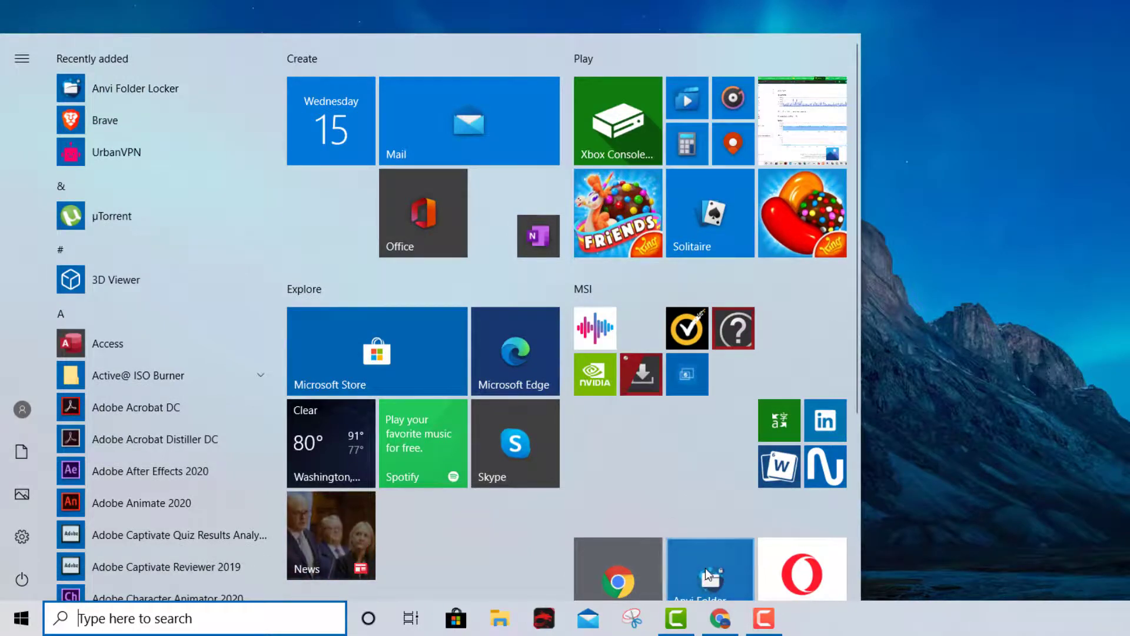
Step: Drag the Anvi Folder Locker tile to the desktop's top-left as a shortcut and close the Start menu
drag(698, 557, 930, 377)
drag(975, 259, 70, 10)
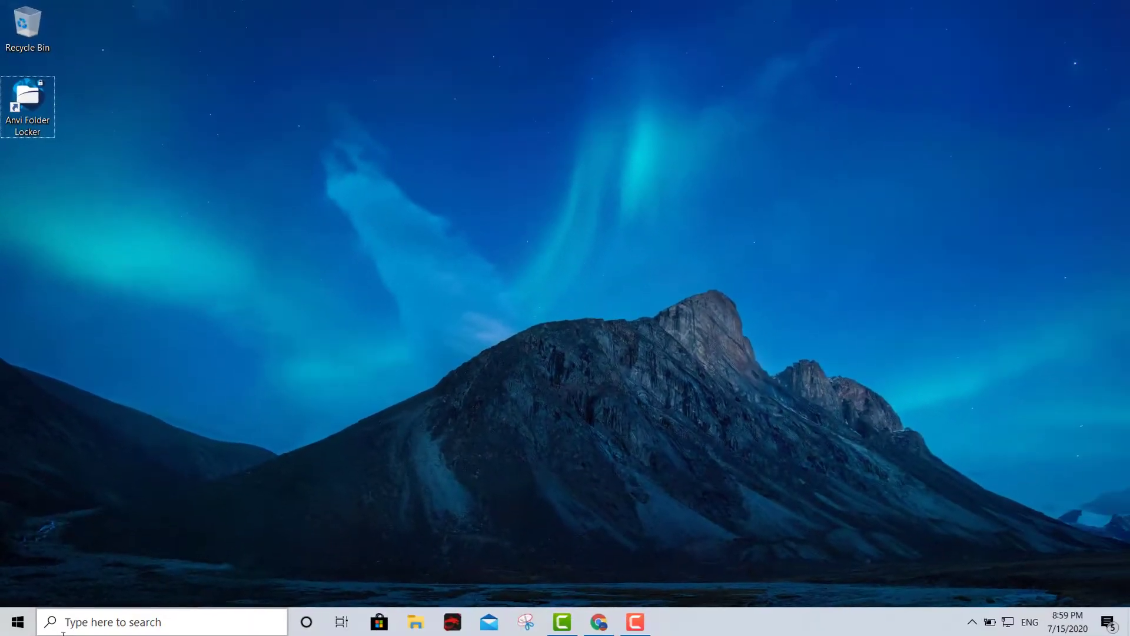
click(18, 621)
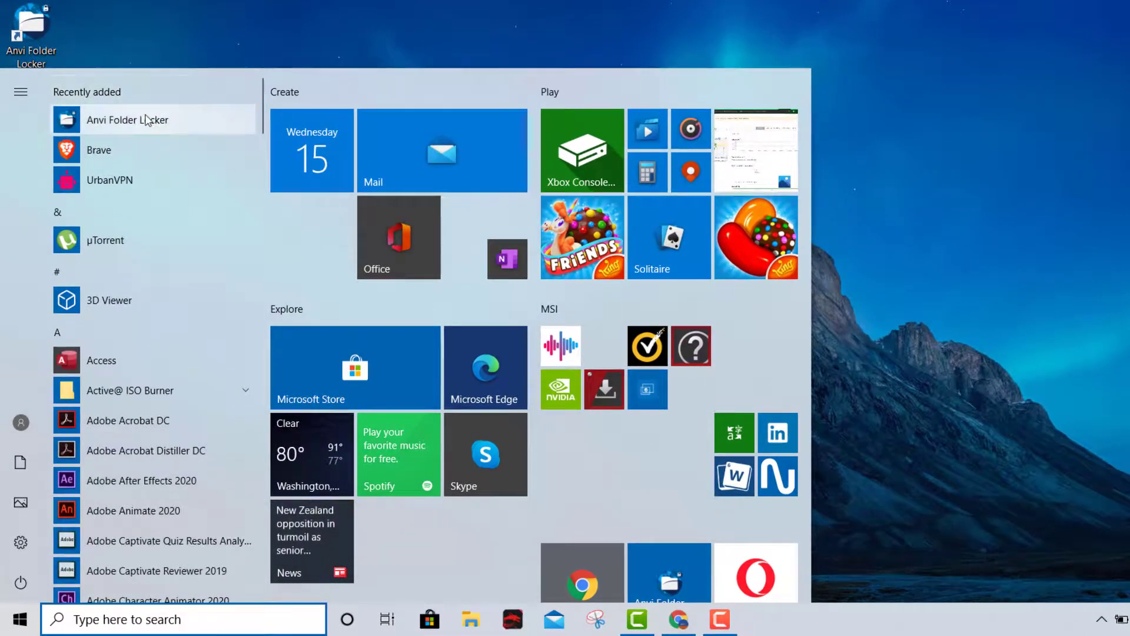
click(393, 20)
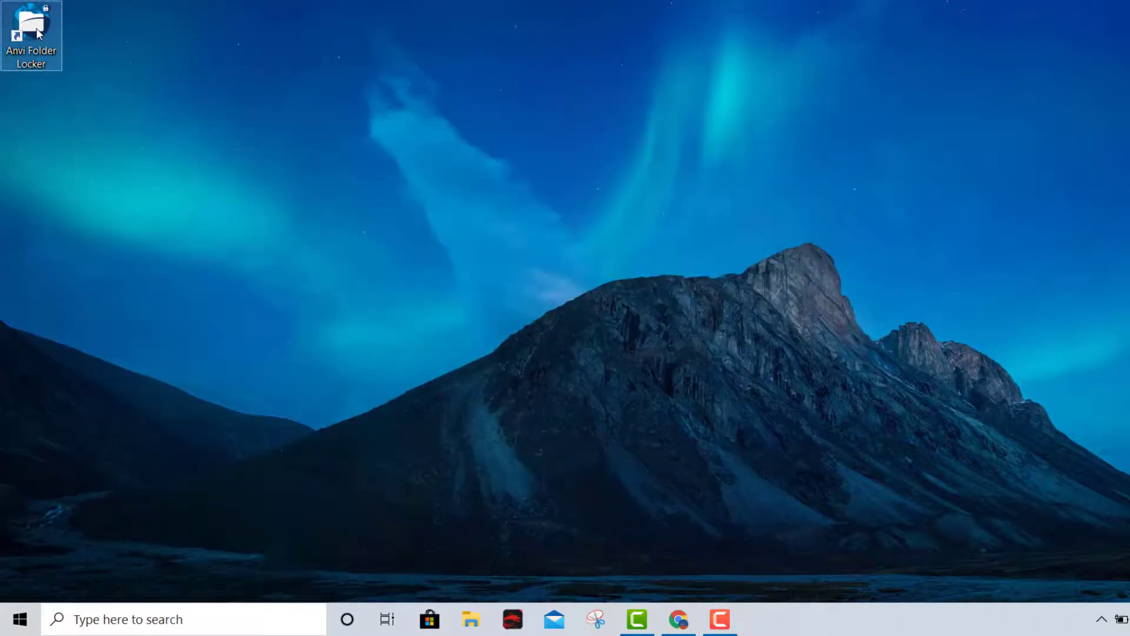
Step: Open Anvi Folder Locker from the new desktop shortcut and log in with the master password
double_click(33, 26)
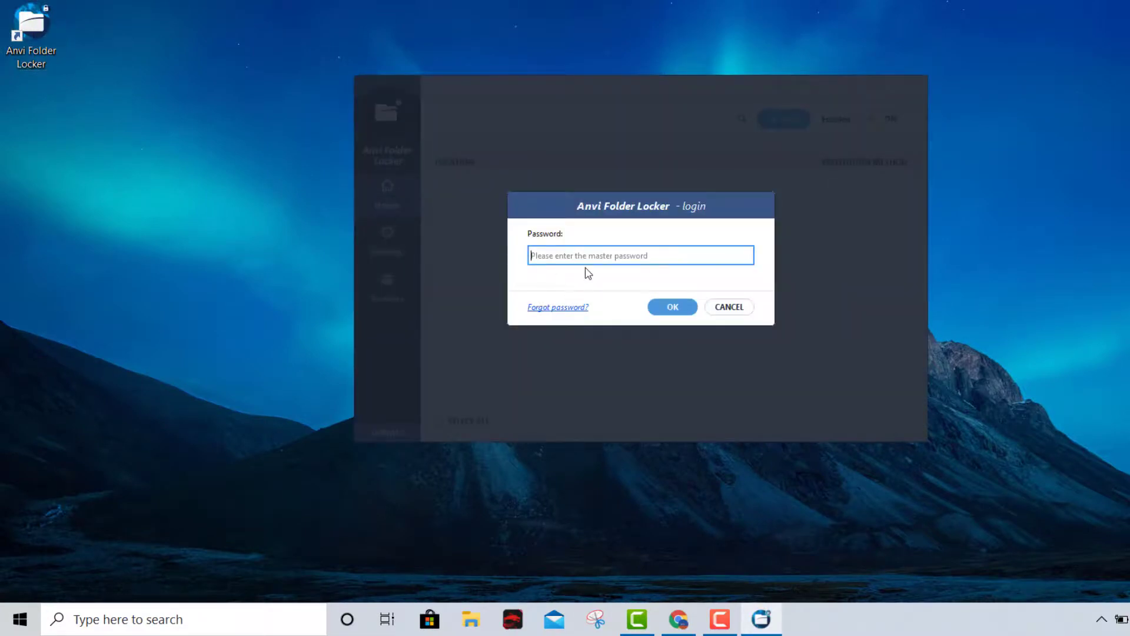
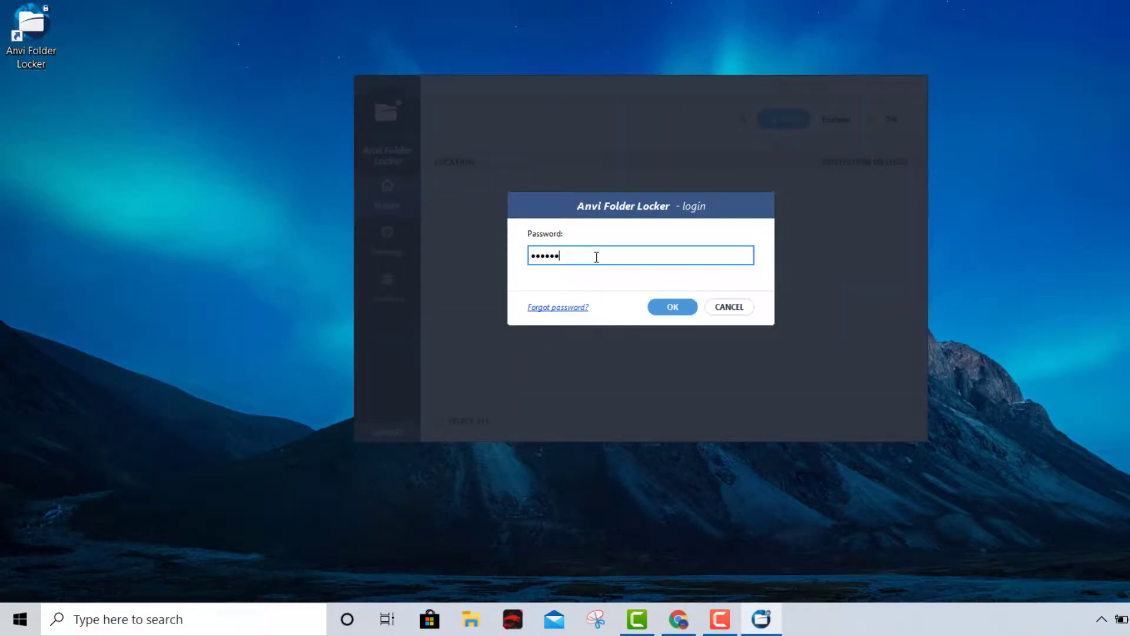
key(Return)
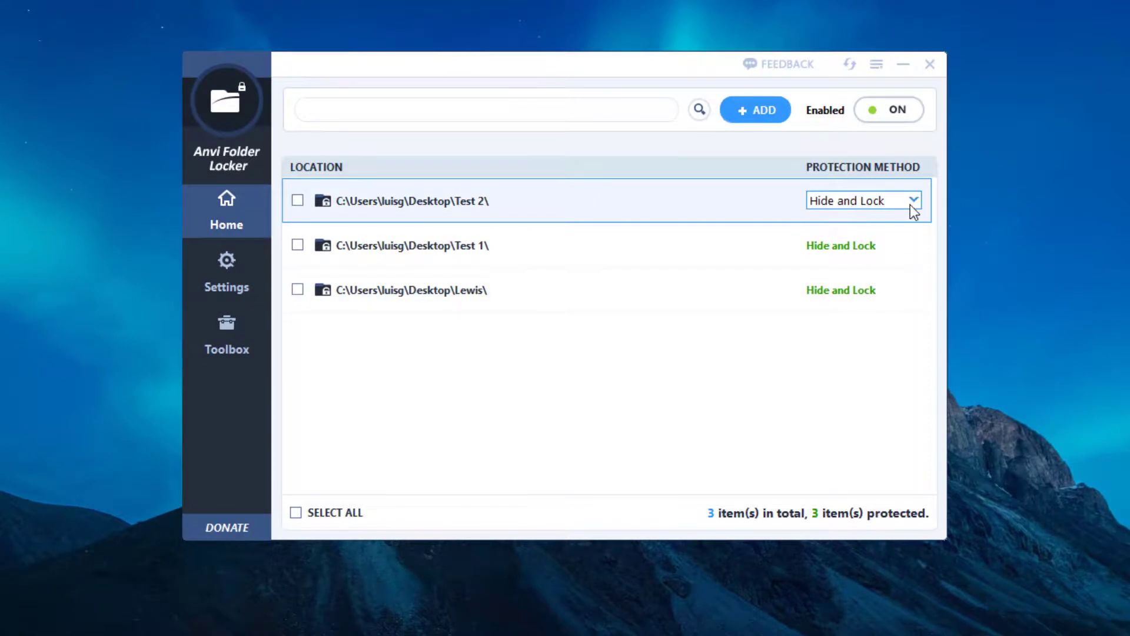
Step: Set Test 2, Lewis and Test 1 to Unprotect, then close the app
click(914, 203)
click(877, 221)
click(912, 248)
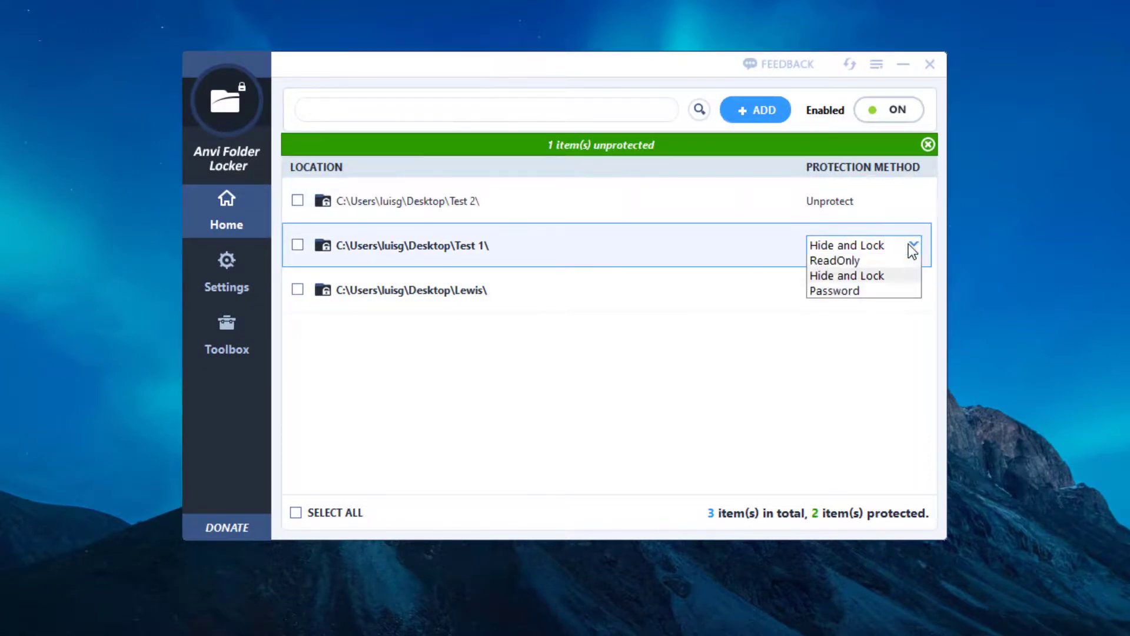
click(870, 252)
click(890, 286)
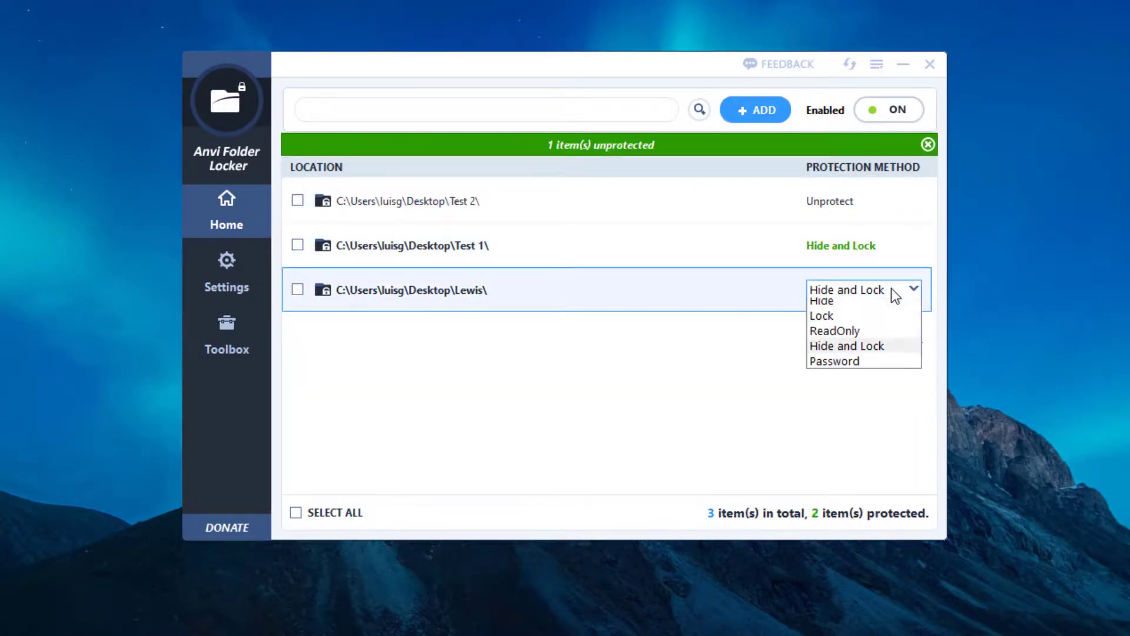
click(869, 304)
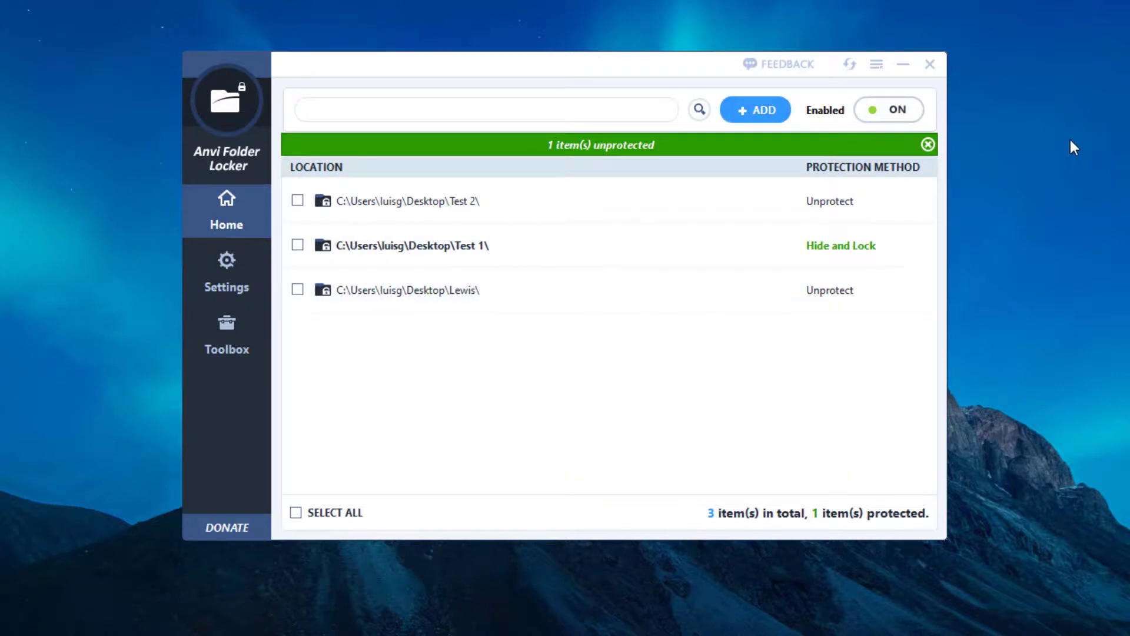
click(896, 245)
click(914, 244)
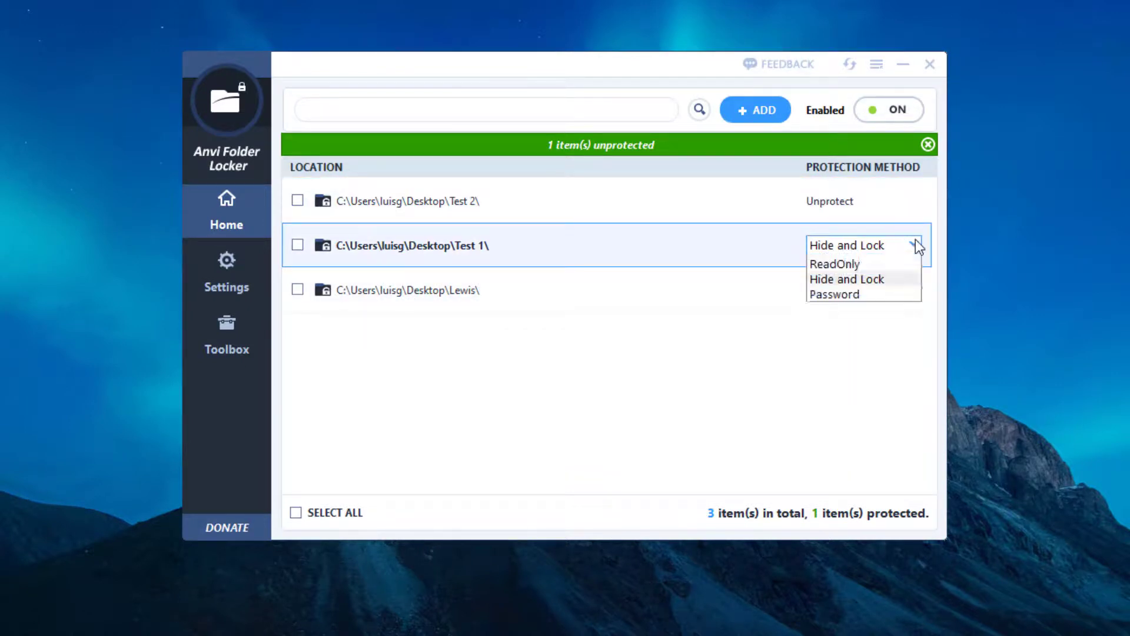
click(869, 262)
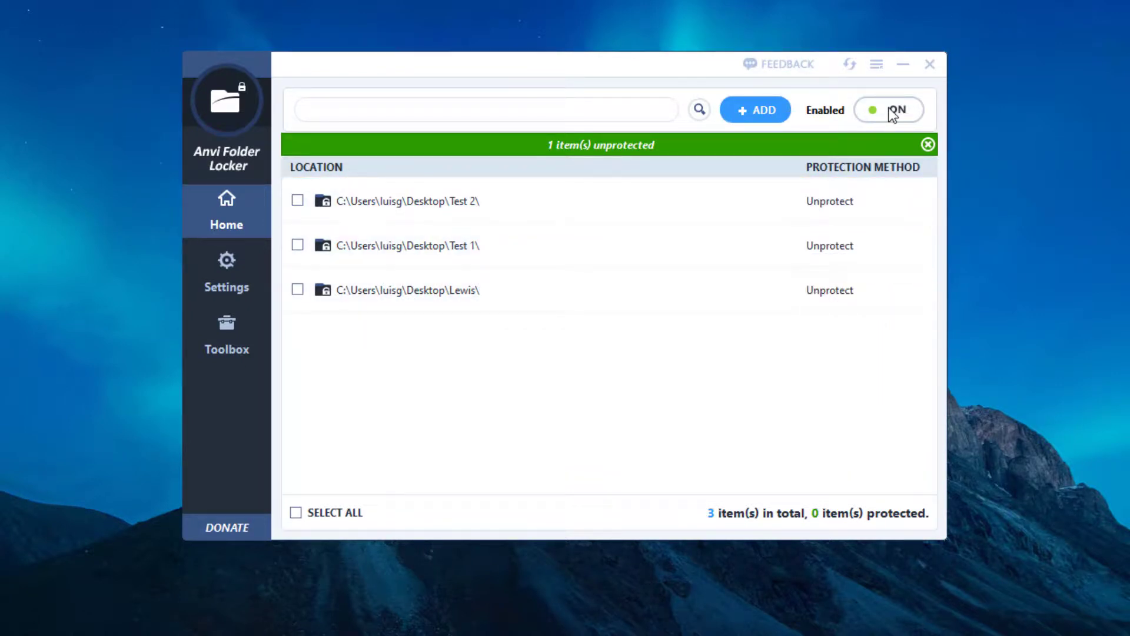
click(929, 65)
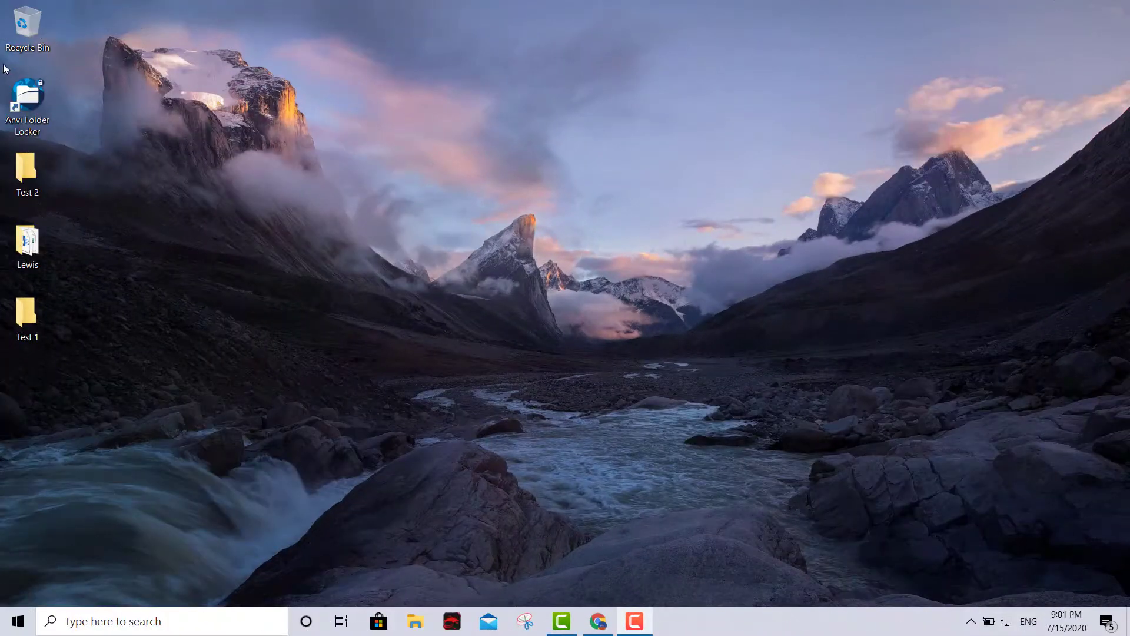
Step: Open Anvi Folder Locker, log in with the master password, and go to the Settings page
double_click(27, 97)
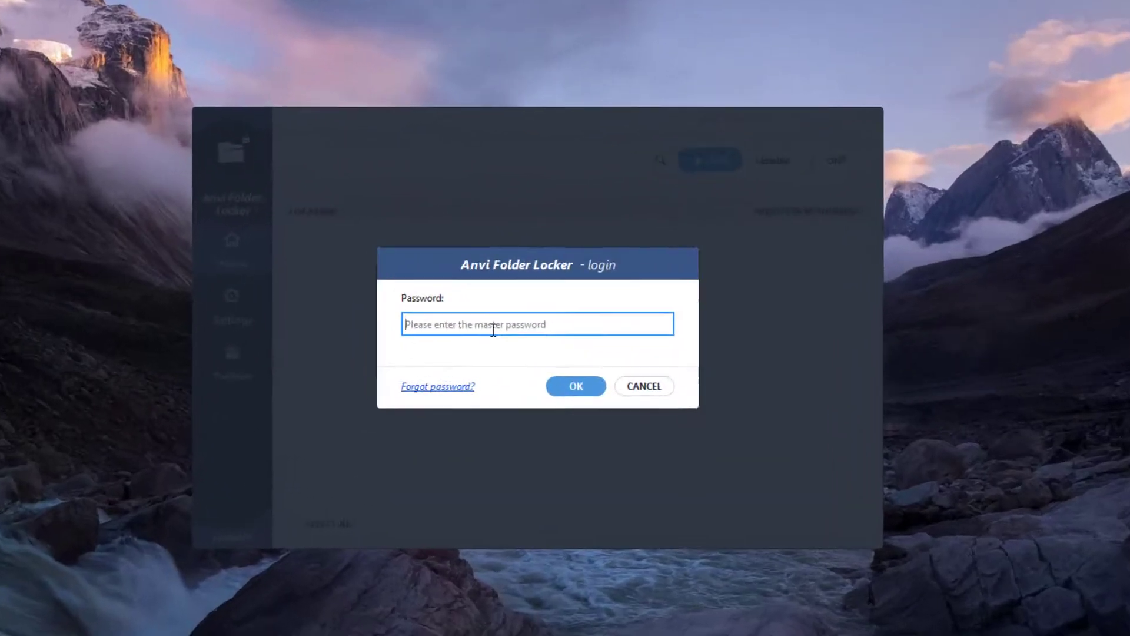
text(•••••••)
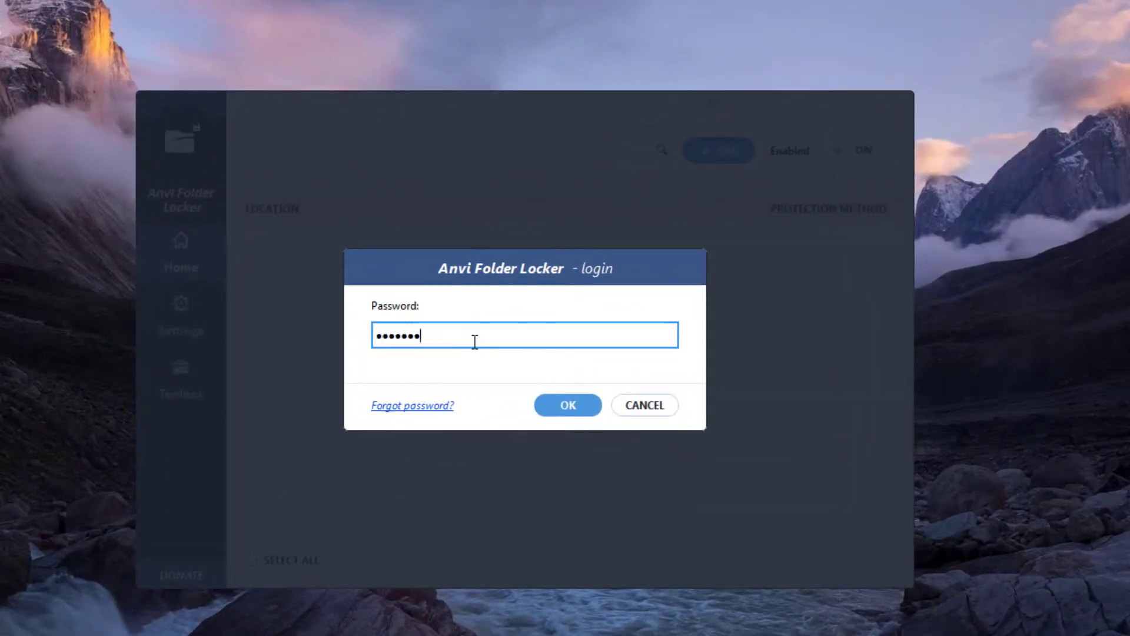
text(•)
key(Return)
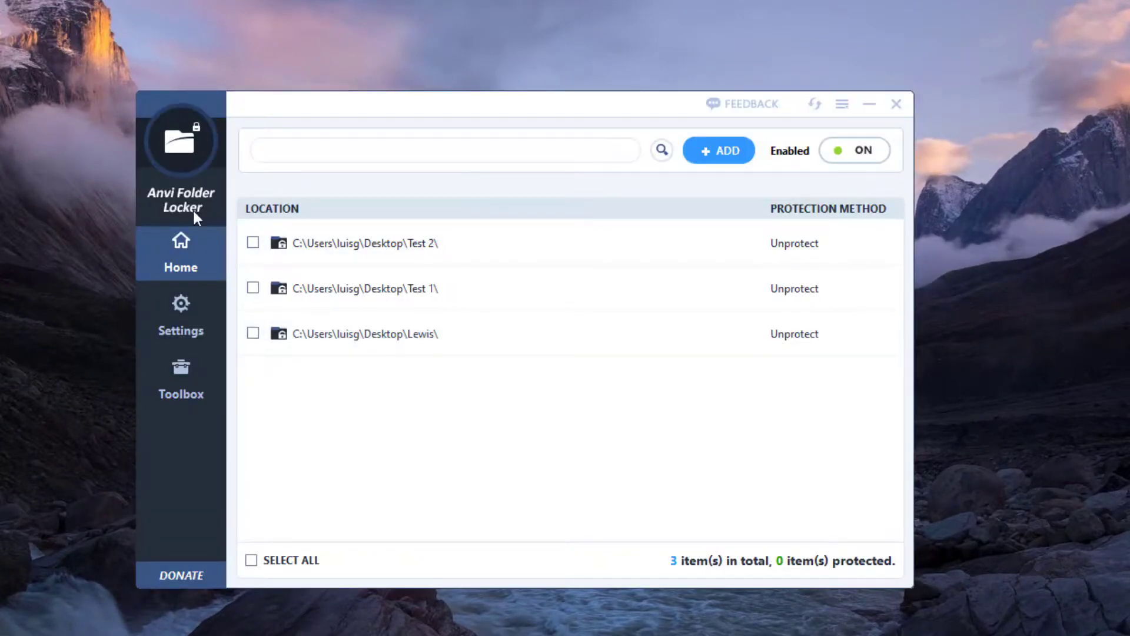
click(187, 316)
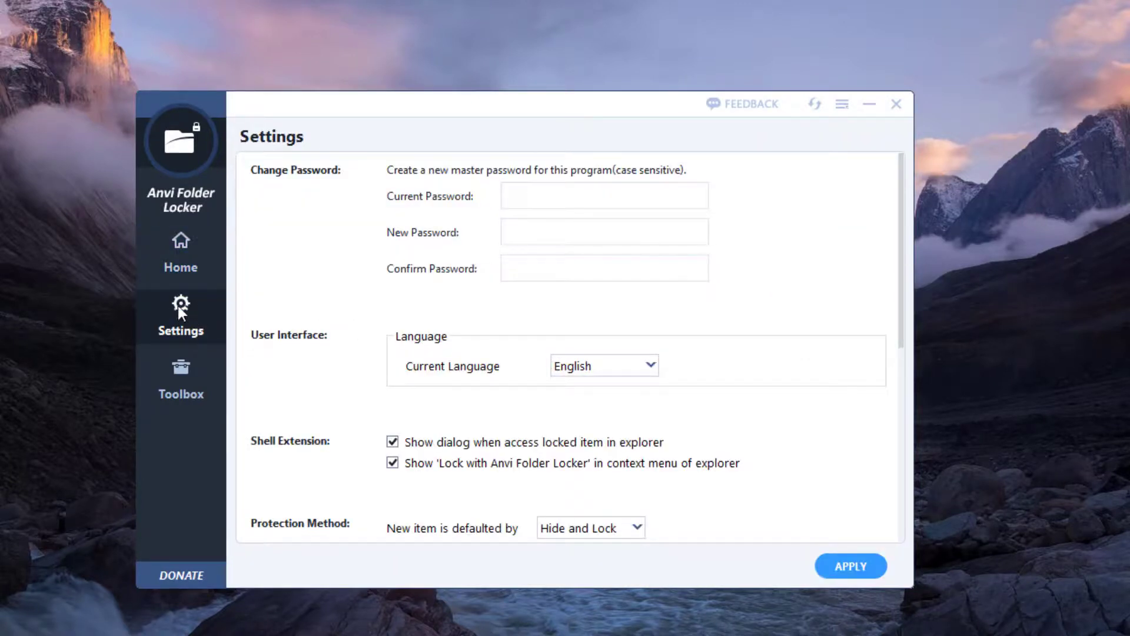
Step: Step through the current, new and confirm master password fields without changing the password
click(523, 200)
click(535, 233)
click(531, 205)
click(525, 231)
click(535, 269)
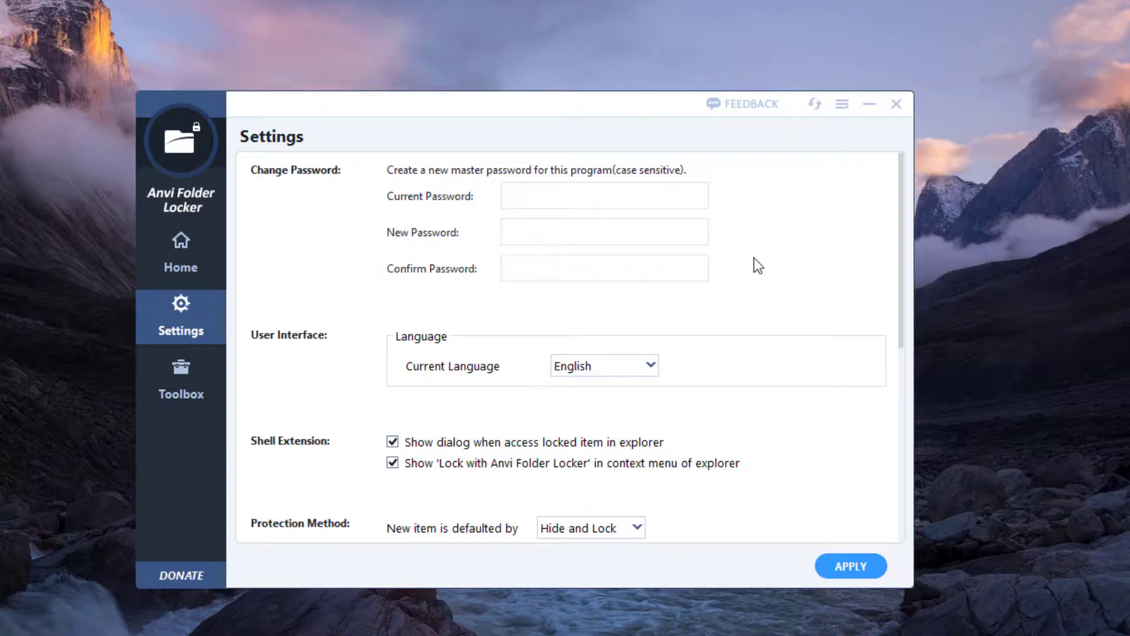
click(556, 228)
click(554, 270)
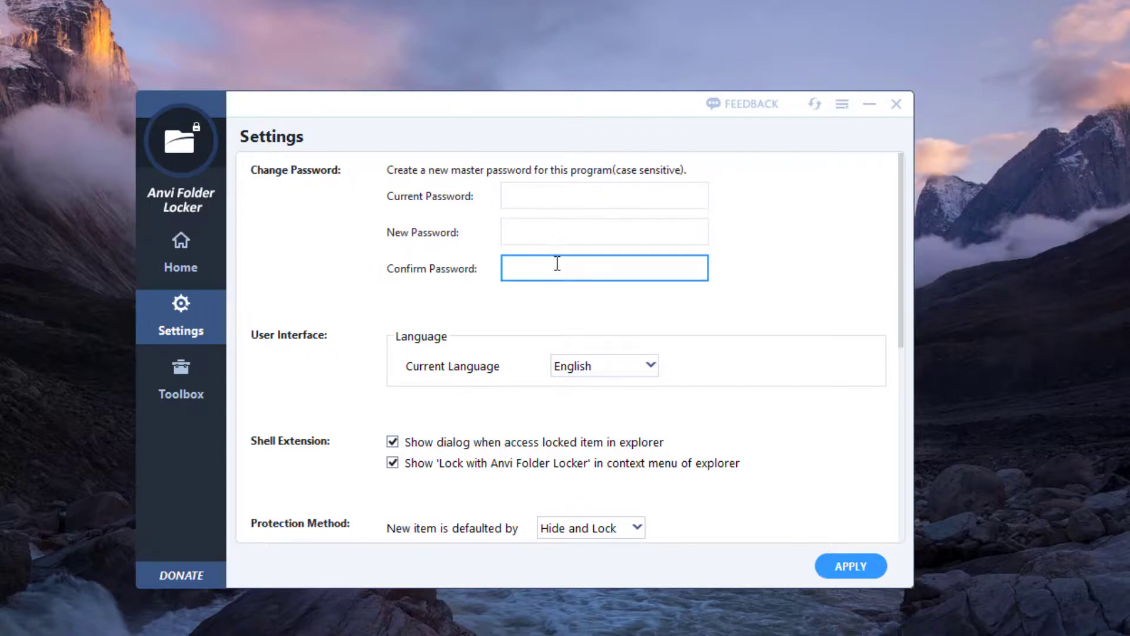
click(573, 233)
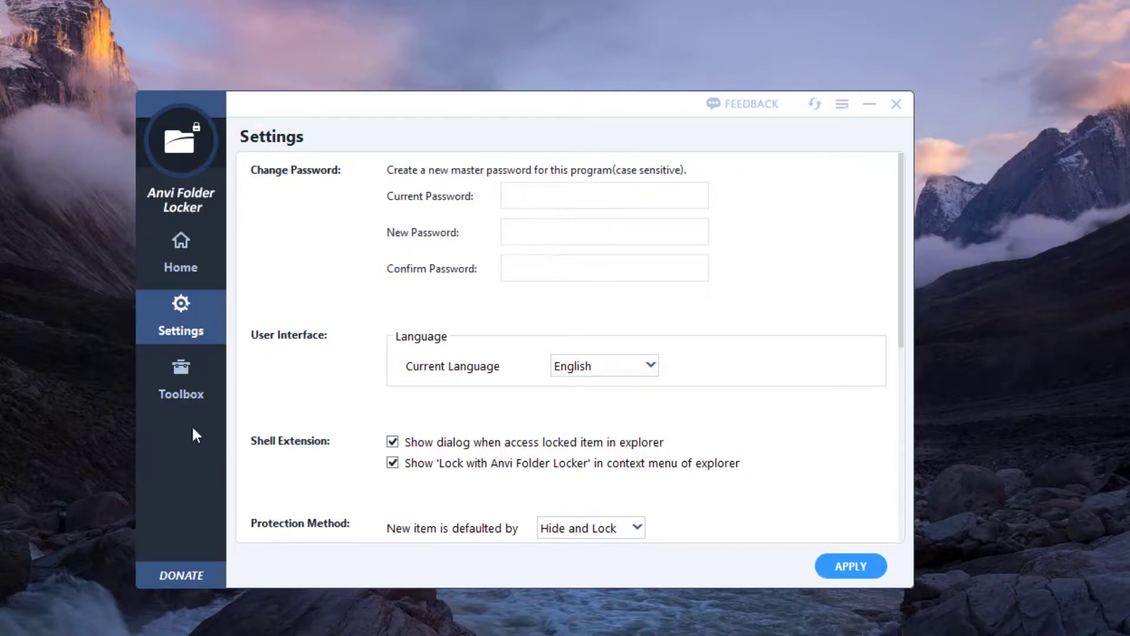
Step: Close the Anvi Folder Locker window to reveal the Test 2, Lewis and Test 1 folders on the desktop
click(896, 104)
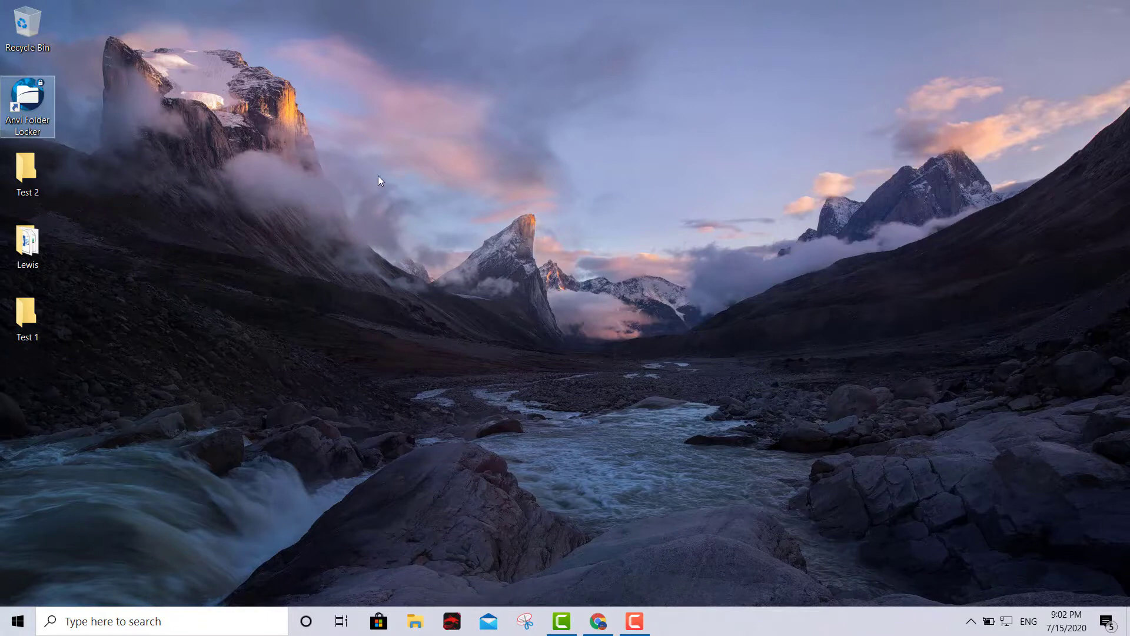
Step: Launch Anvi Folder Locker from the selected desktop shortcut and log in with the master password
key(Return)
text(********)
key(Return)
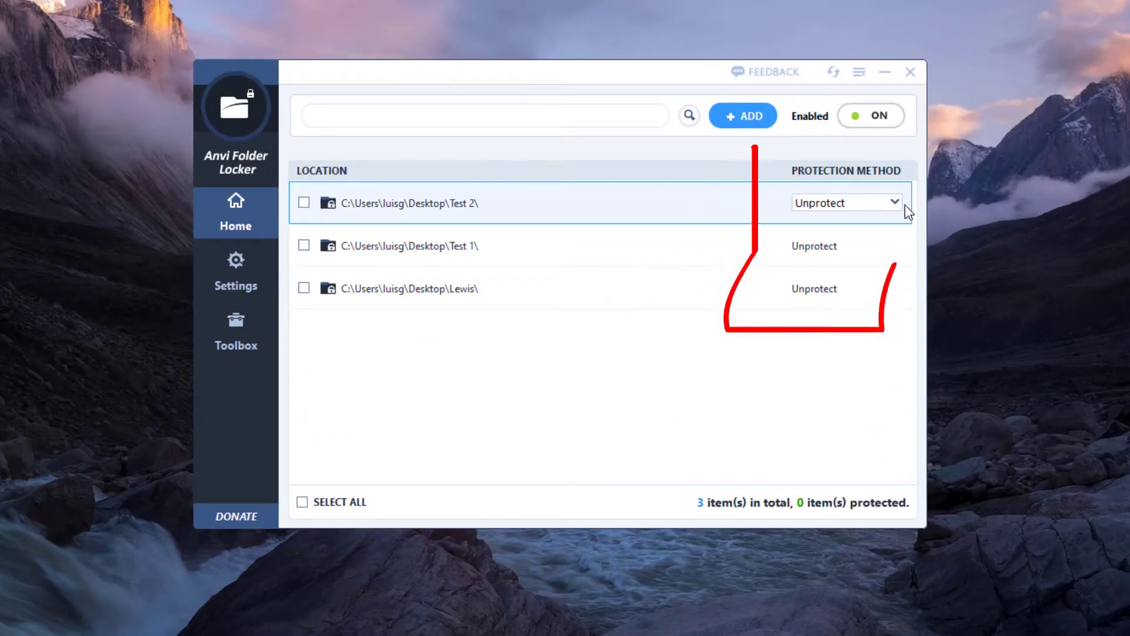
Step: Select Test 2 and view its protection options, leaving it on Unprotect
click(805, 242)
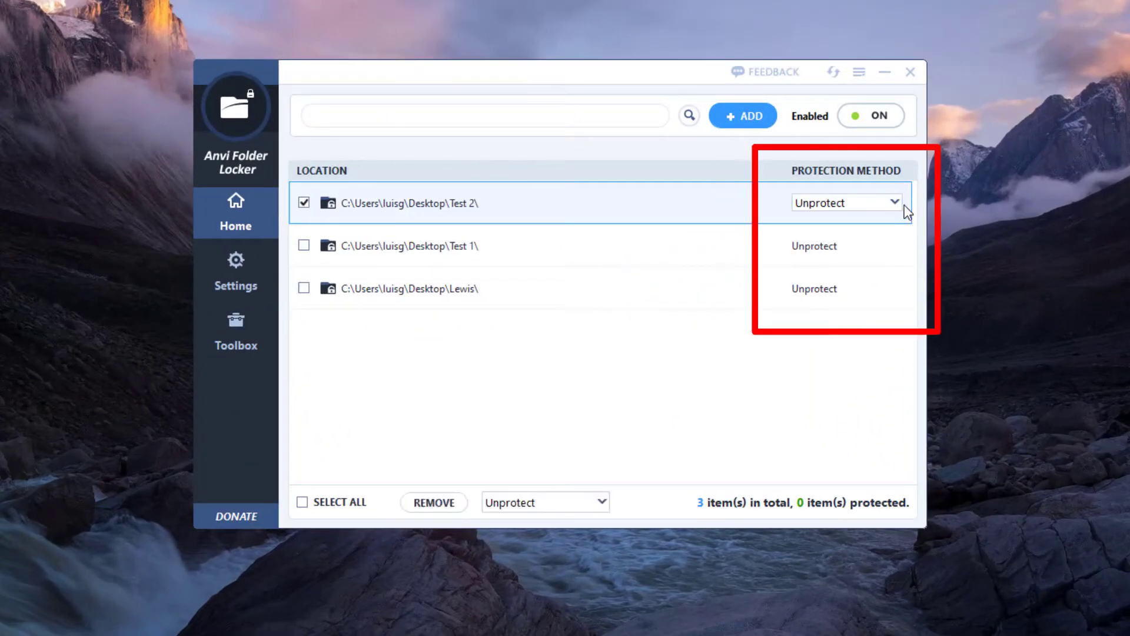
click(894, 203)
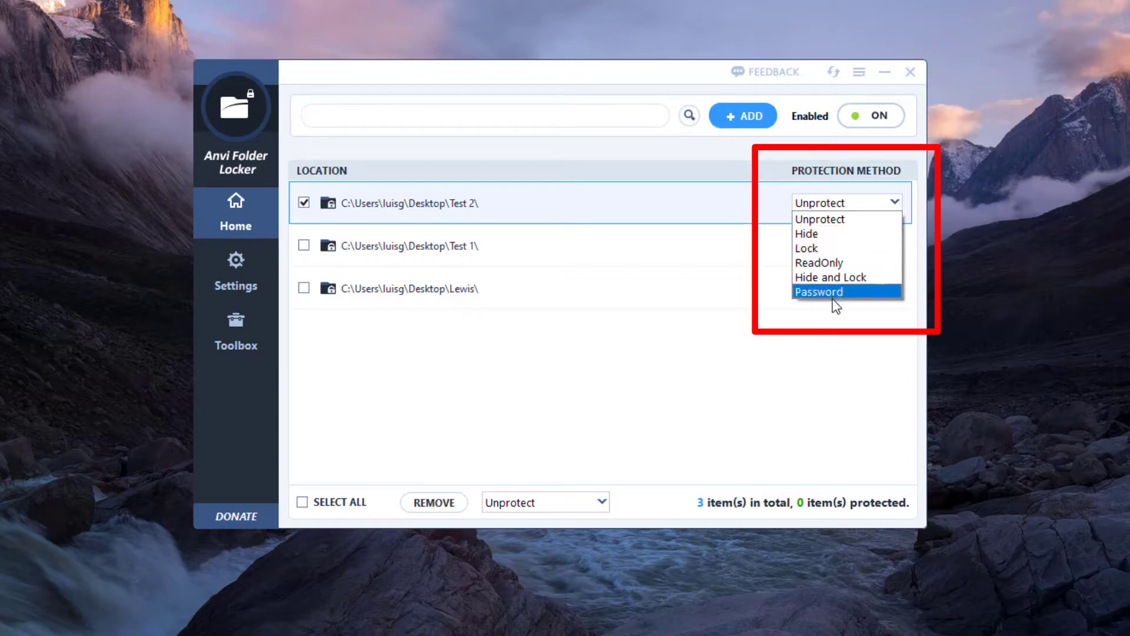
click(680, 429)
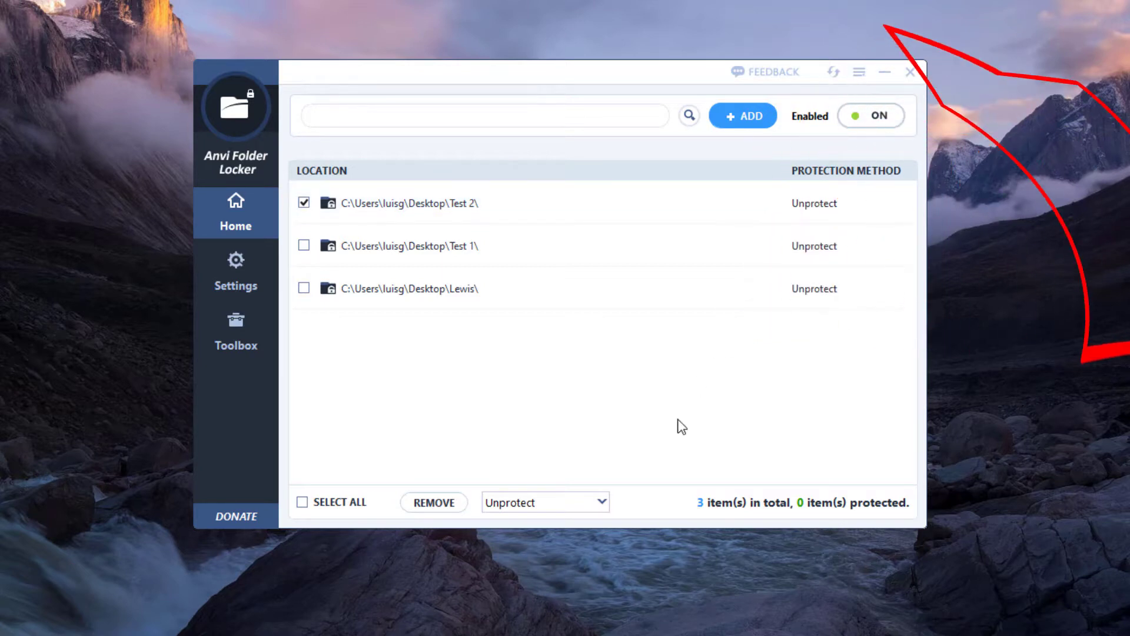